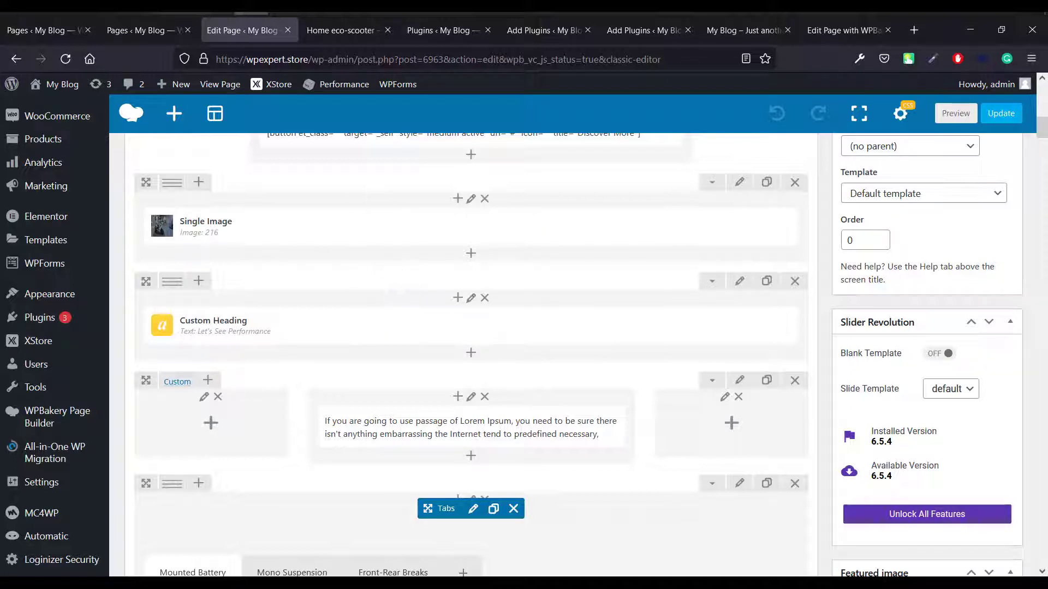
# Show the Installed Plugins list and scroll through Elementor, Hello Dolly, Loginizer, MC4WP and Slider Revolution.
pyautogui.click(450, 31)
pyautogui.scroll(2, 382, 109)
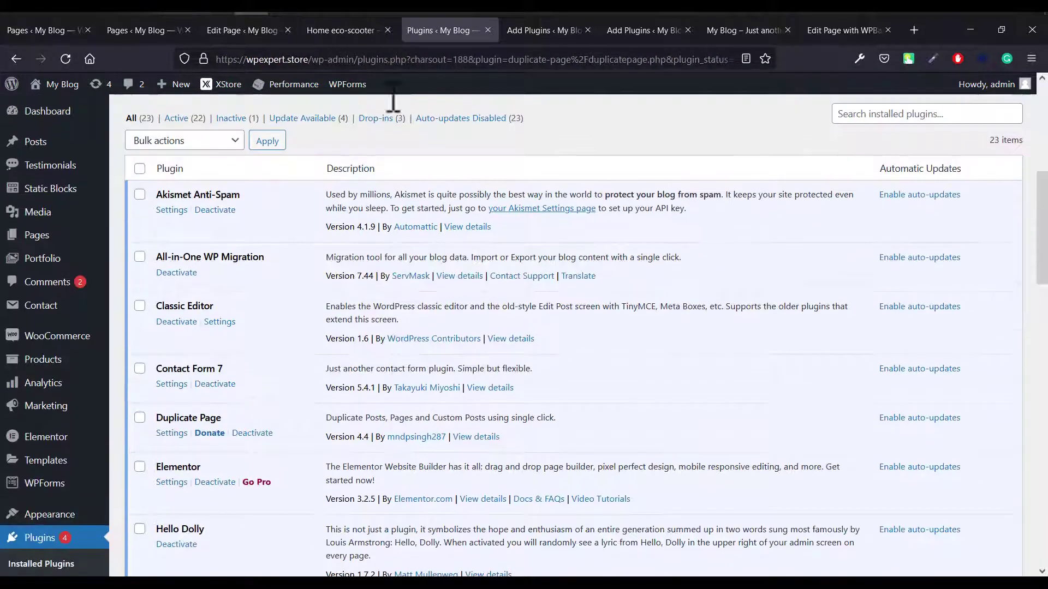
pyautogui.scroll(-6, 25, 404)
pyautogui.moveTo(22, 388)
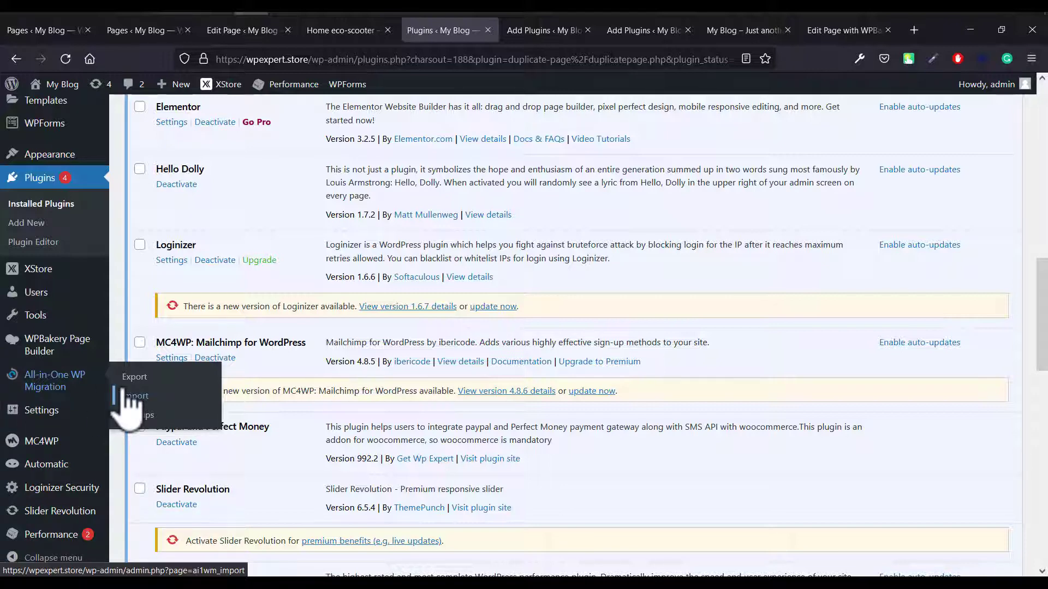
# Confirm the Duplicate Page plugin shows as active in the 'page duplicate' search results.
pyautogui.click(527, 34)
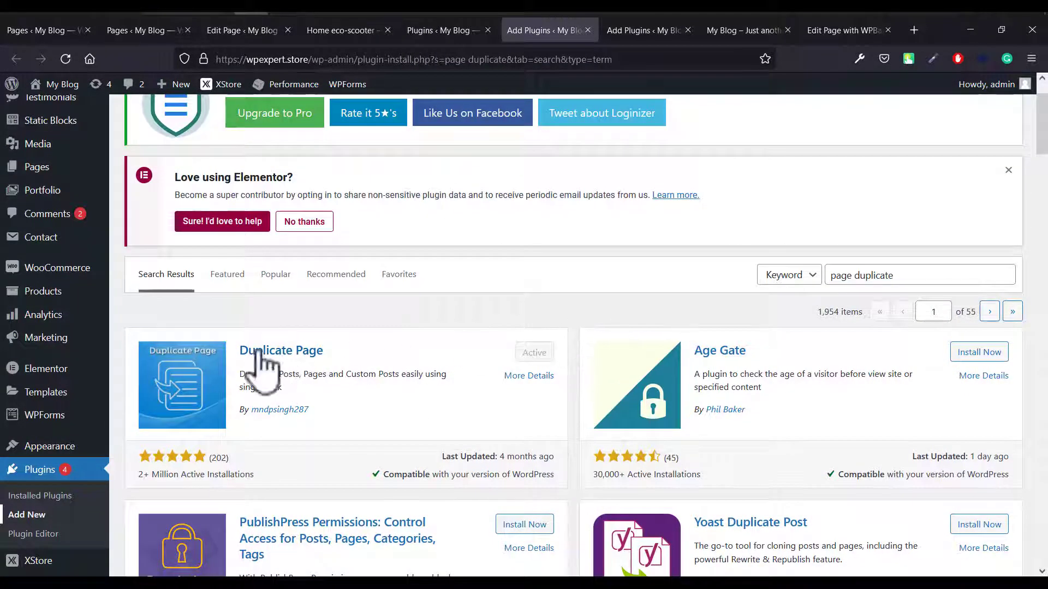
pyautogui.scroll(-2, 198, 286)
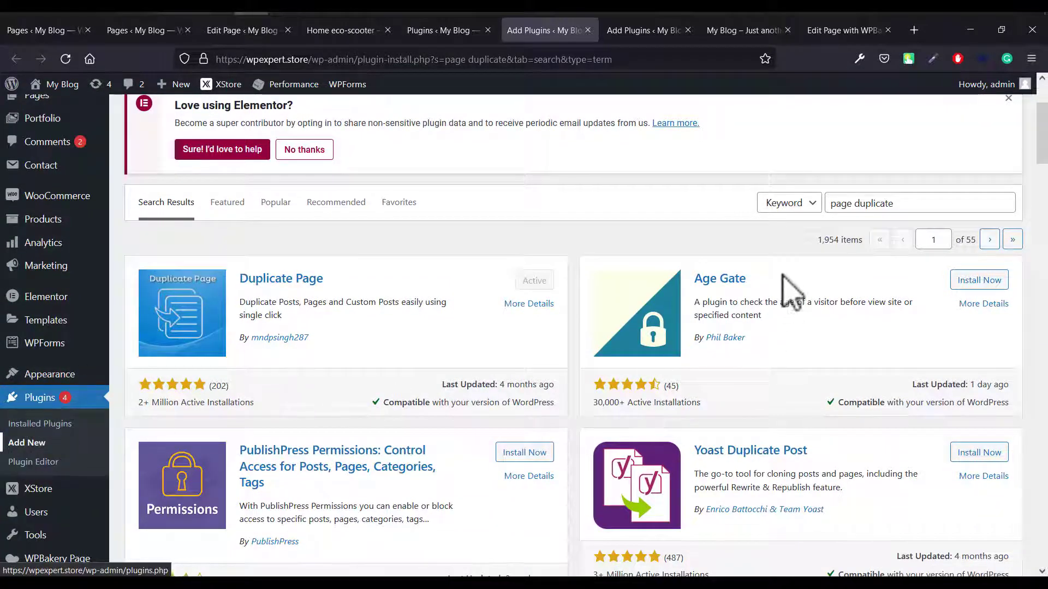
pyautogui.tripleClick(884, 202)
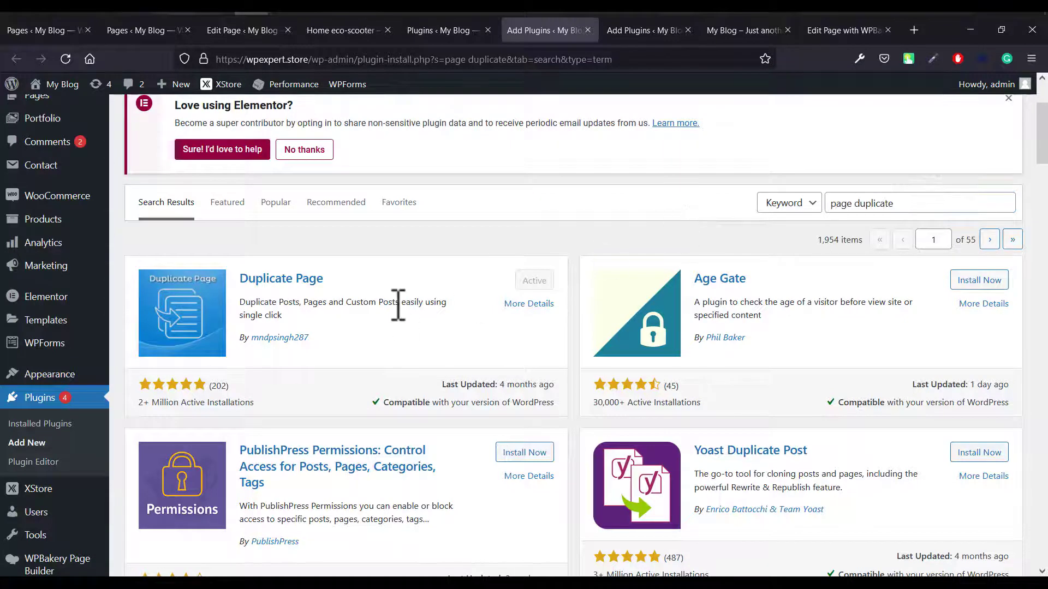
pyautogui.tripleClick(270, 280)
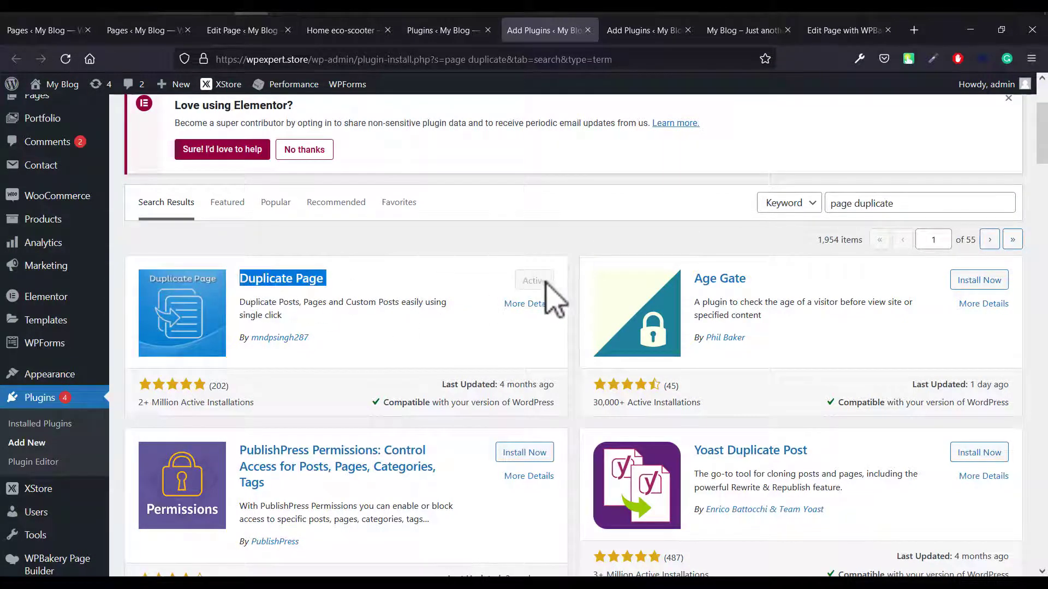
# Confirm Classic Editor is listed among featured plugins, then go back to the Pages list.
pyautogui.click(650, 33)
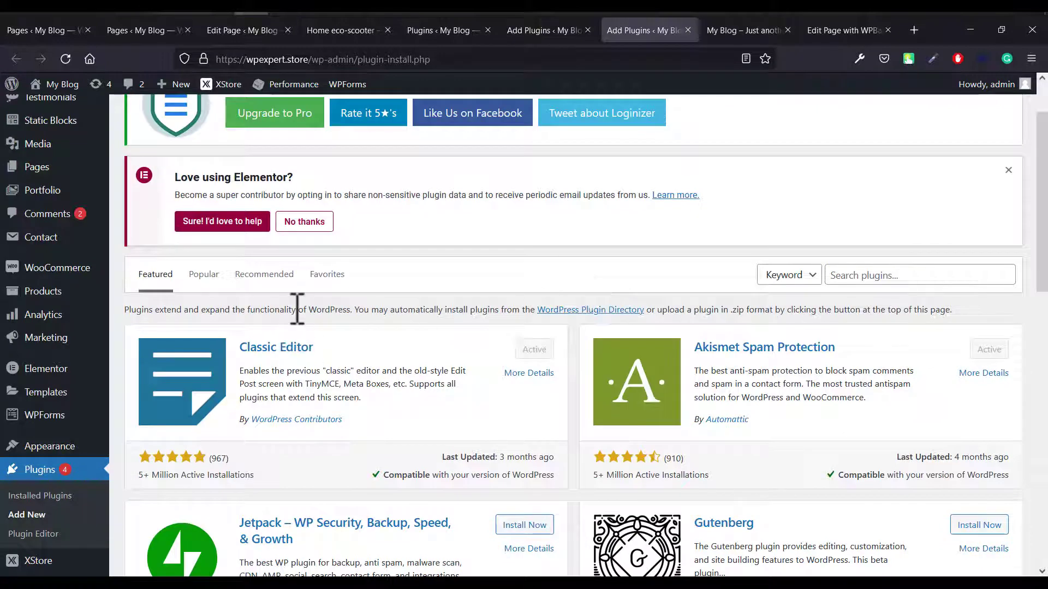
pyautogui.tripleClick(236, 345)
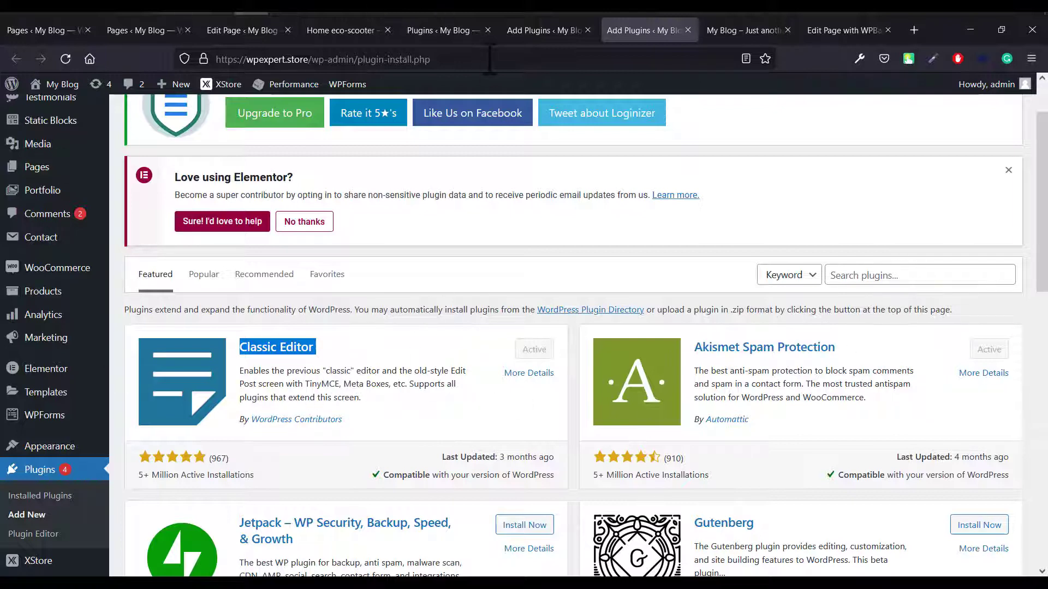
pyautogui.click(149, 31)
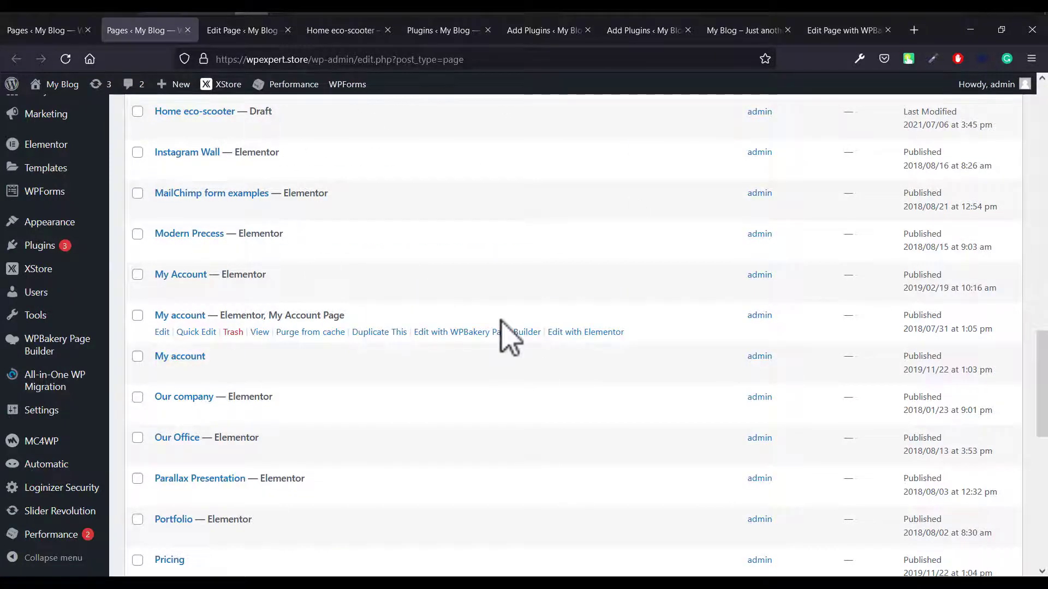
pyautogui.scroll(3, 437, 404)
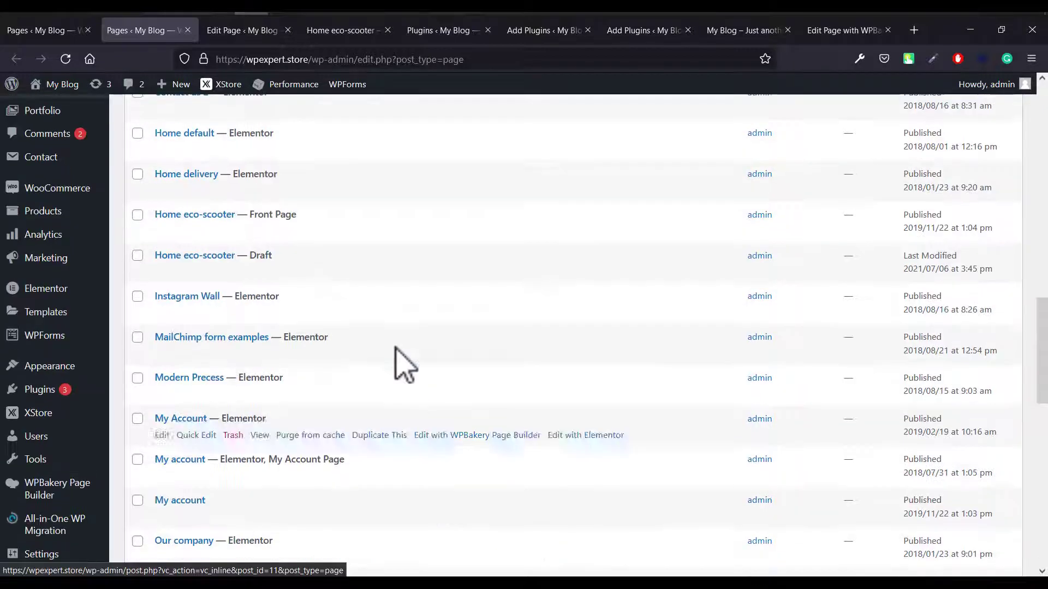
pyautogui.scroll(-3, 393, 360)
pyautogui.scroll(2, 385, 375)
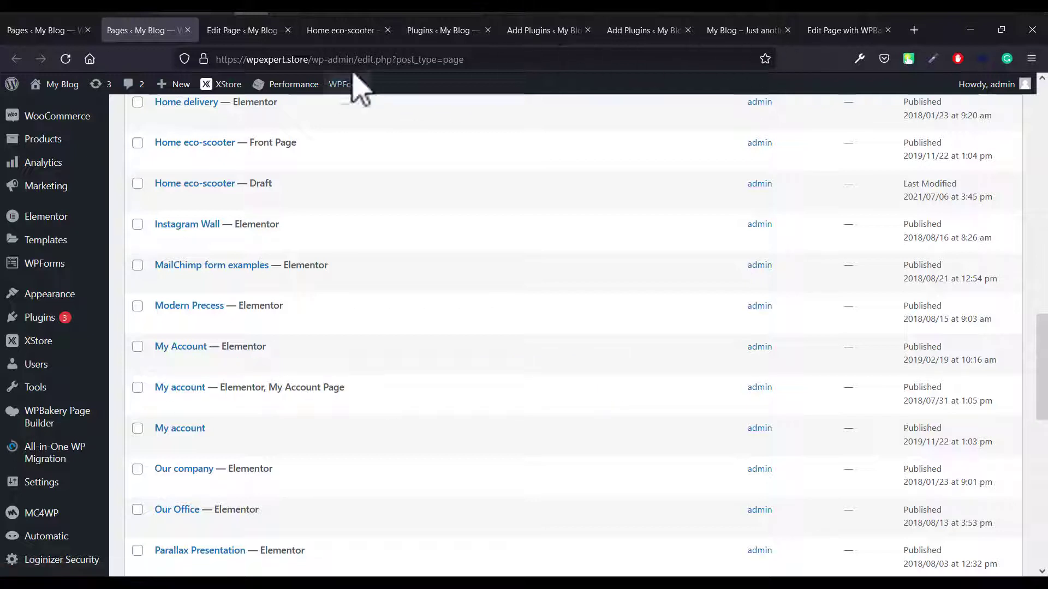
pyautogui.click(327, 33)
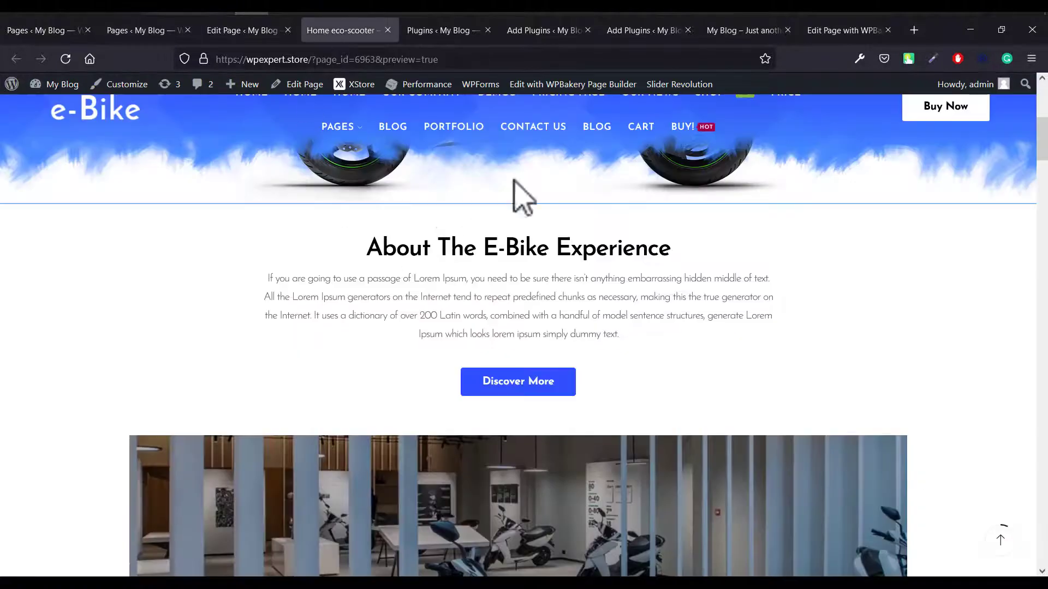
pyautogui.scroll(8, 516, 200)
pyautogui.click(138, 32)
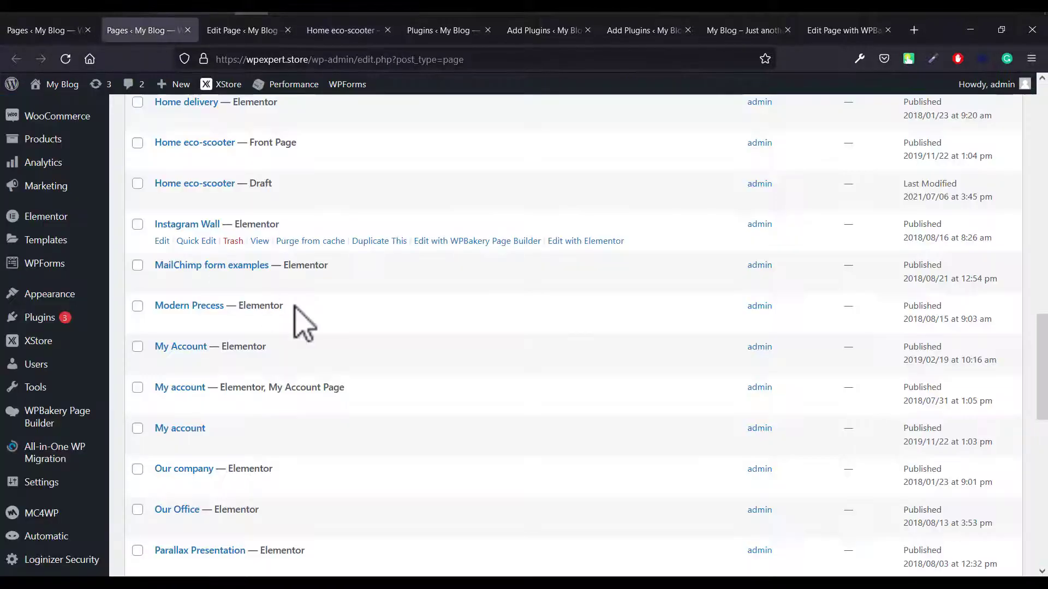
pyautogui.scroll(3, 311, 305)
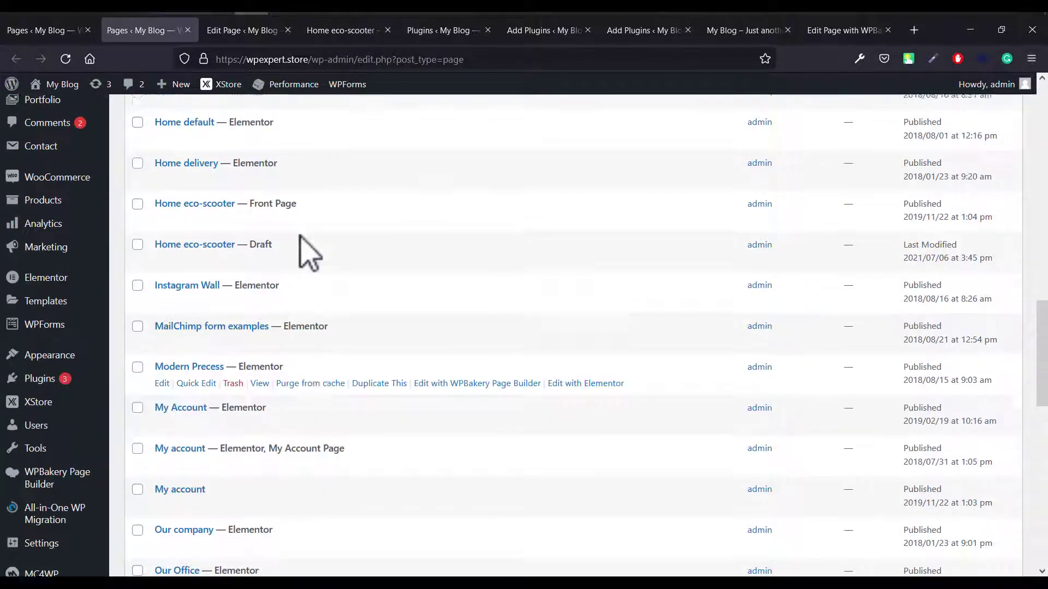
pyautogui.scroll(2, 302, 262)
pyautogui.scroll(1, 283, 283)
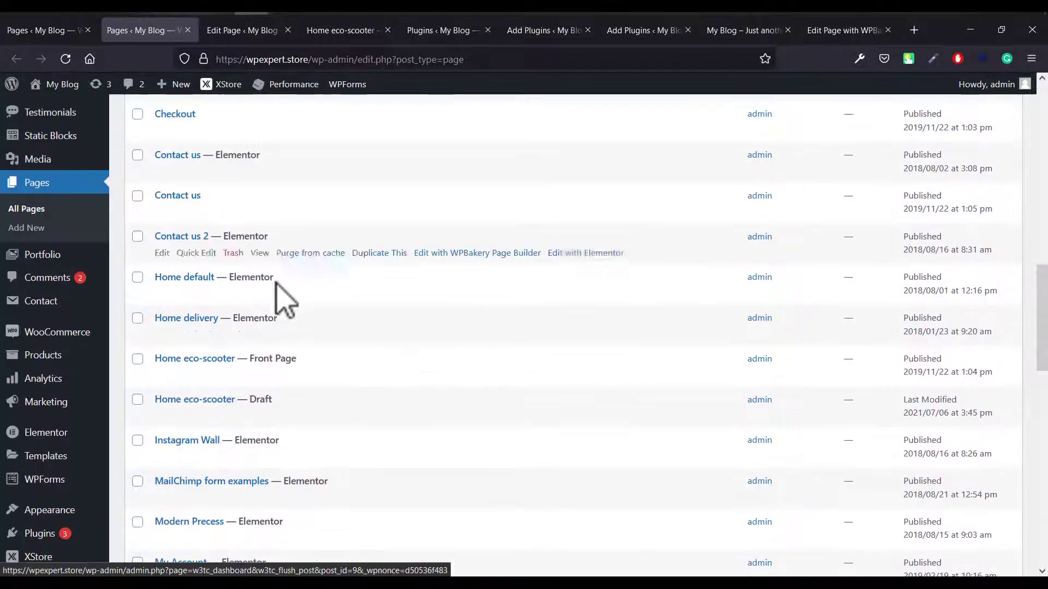
pyautogui.scroll(-1, 234, 309)
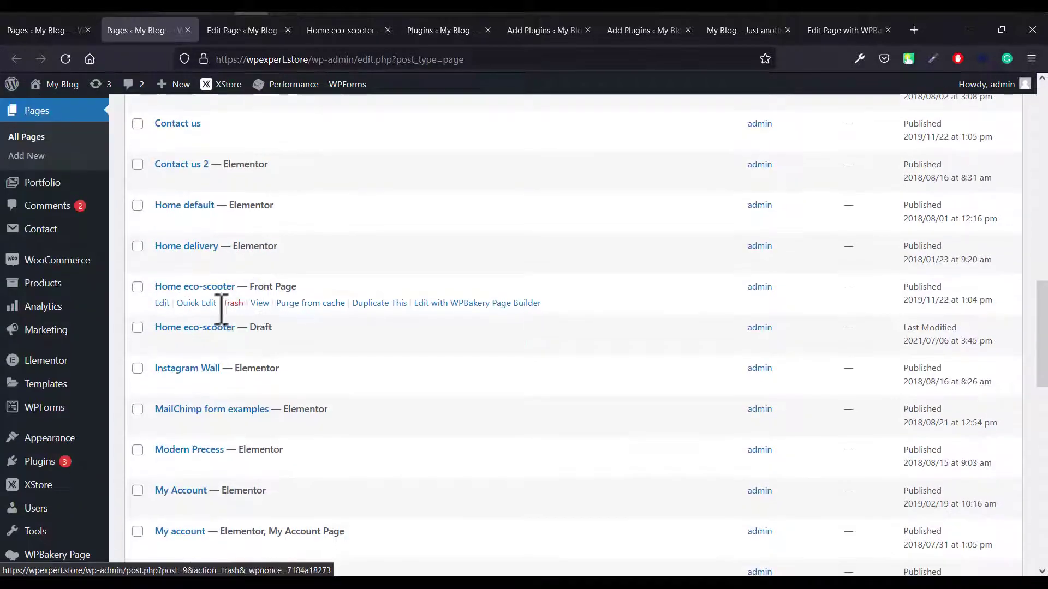
pyautogui.tripleClick(288, 286)
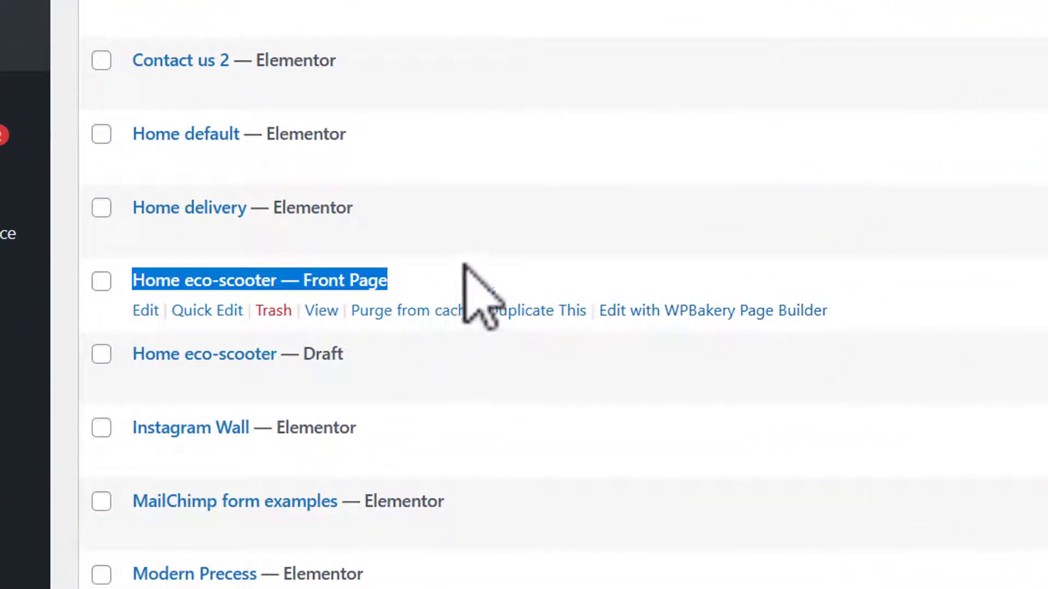
pyautogui.click(427, 351)
pyautogui.tripleClick(136, 354)
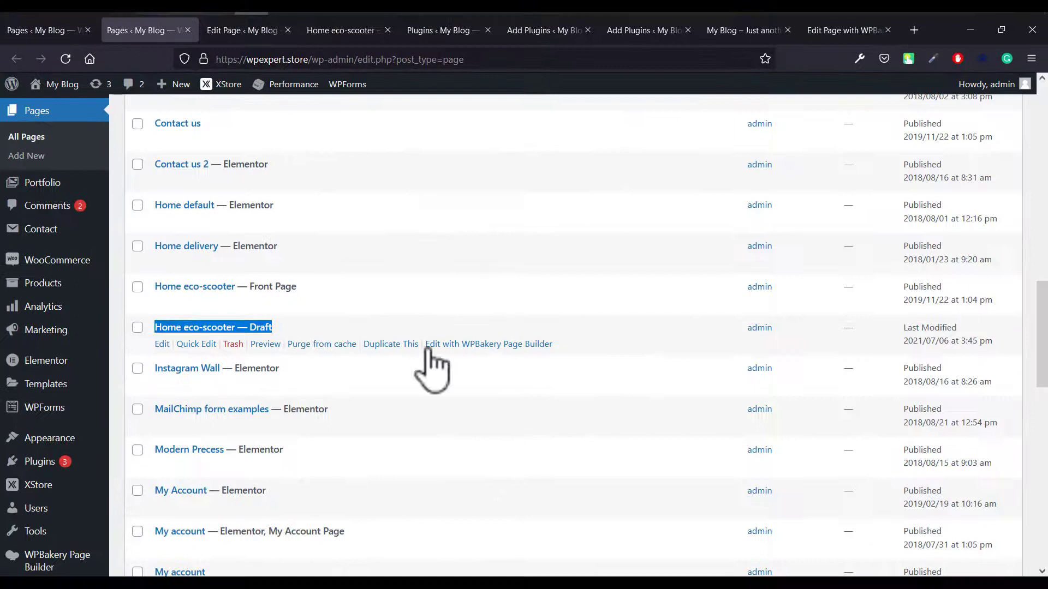
pyautogui.rightClick(467, 344)
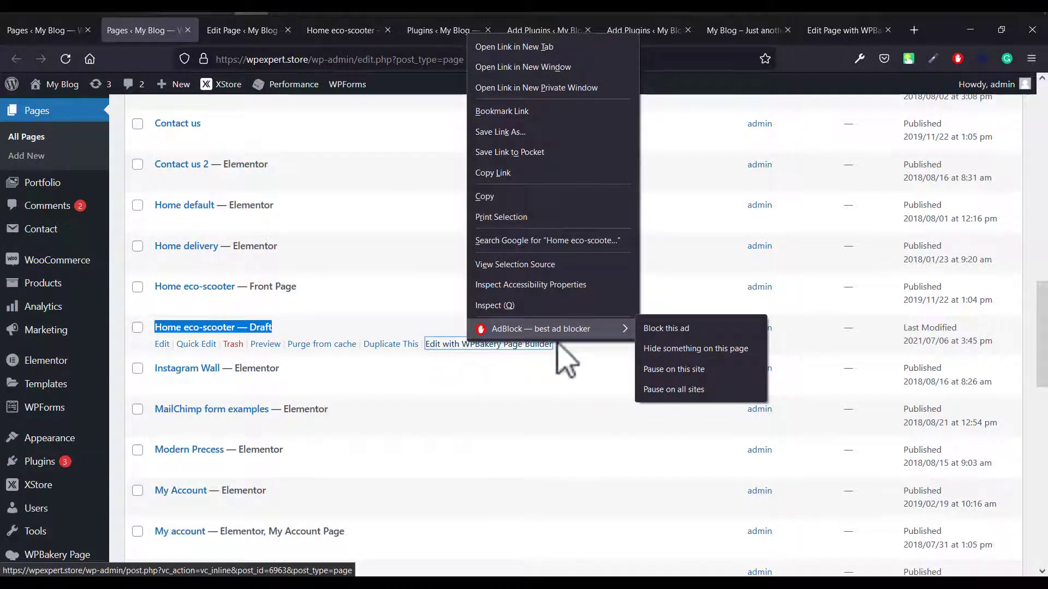
pyautogui.click(830, 86)
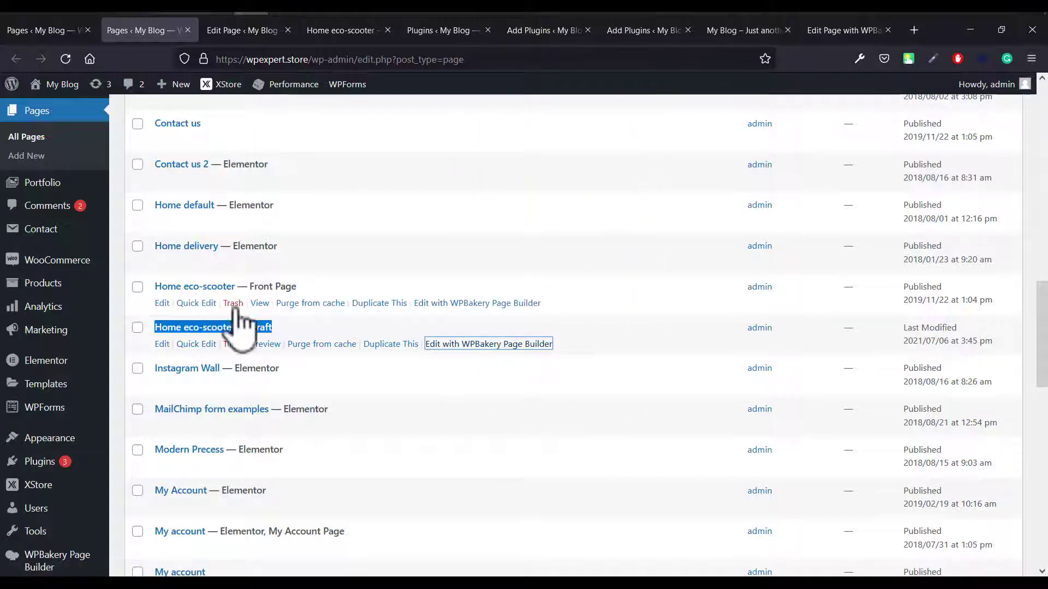
pyautogui.moveTo(612, 320); pyautogui.dragTo(163, 297)
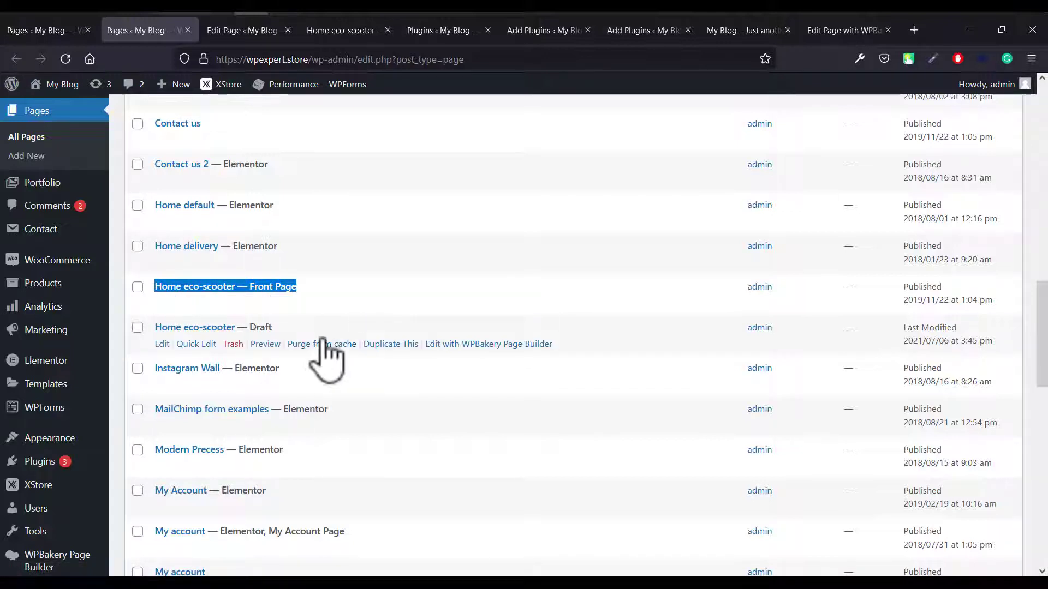
pyautogui.moveTo(276, 330); pyautogui.dragTo(154, 347)
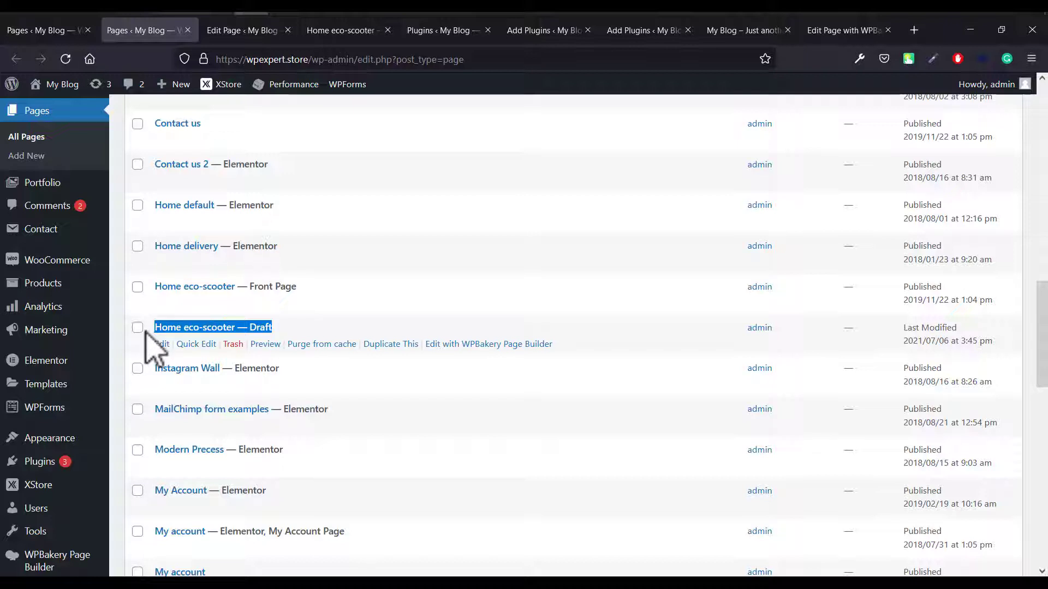
pyautogui.click(240, 285)
pyautogui.moveTo(296, 286); pyautogui.dragTo(217, 288)
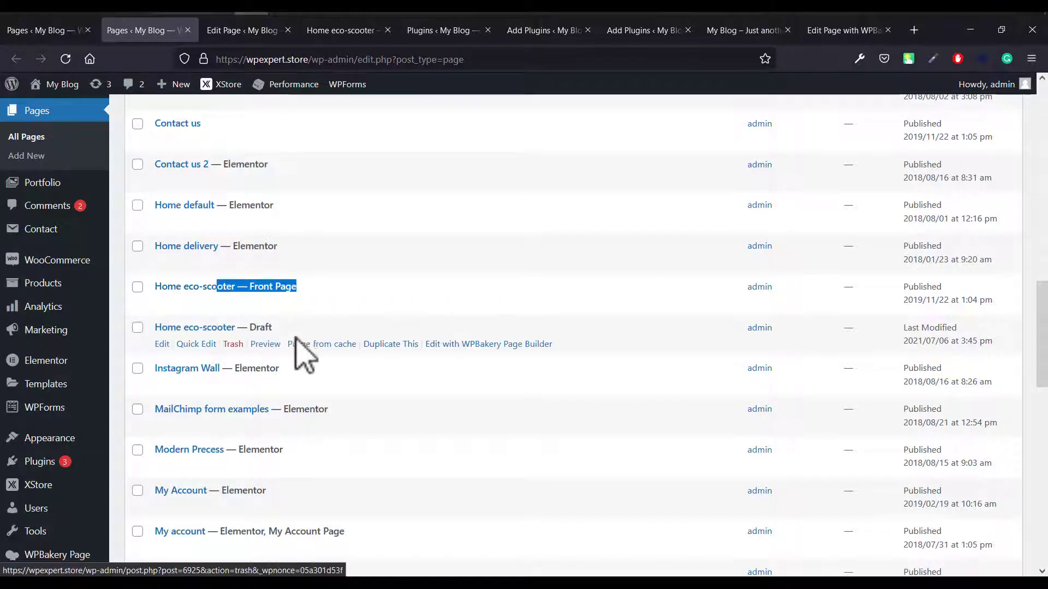
pyautogui.click(358, 327)
pyautogui.moveTo(272, 326); pyautogui.dragTo(205, 339)
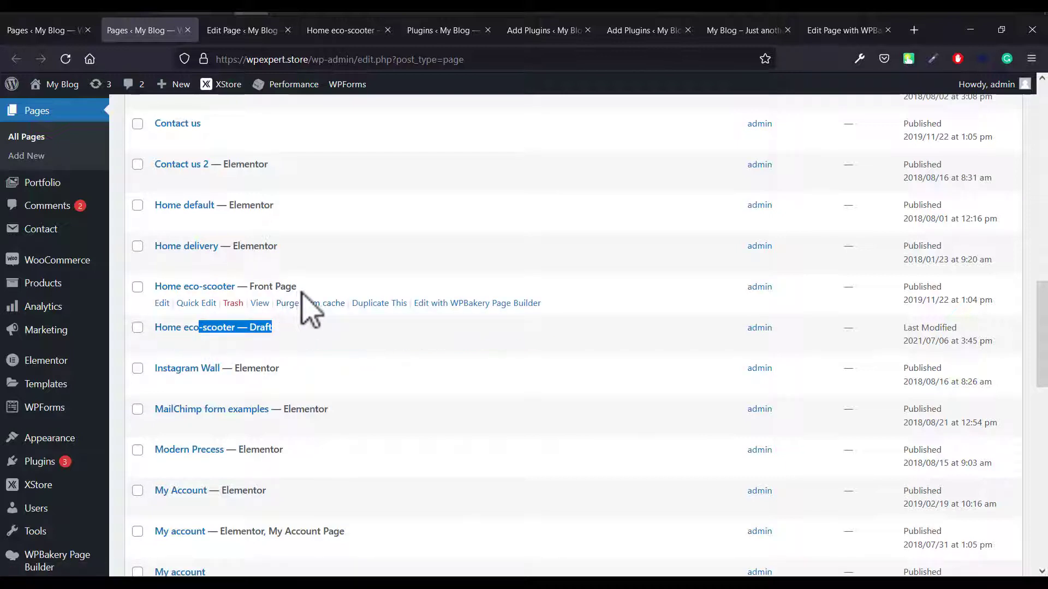
pyautogui.click(334, 280)
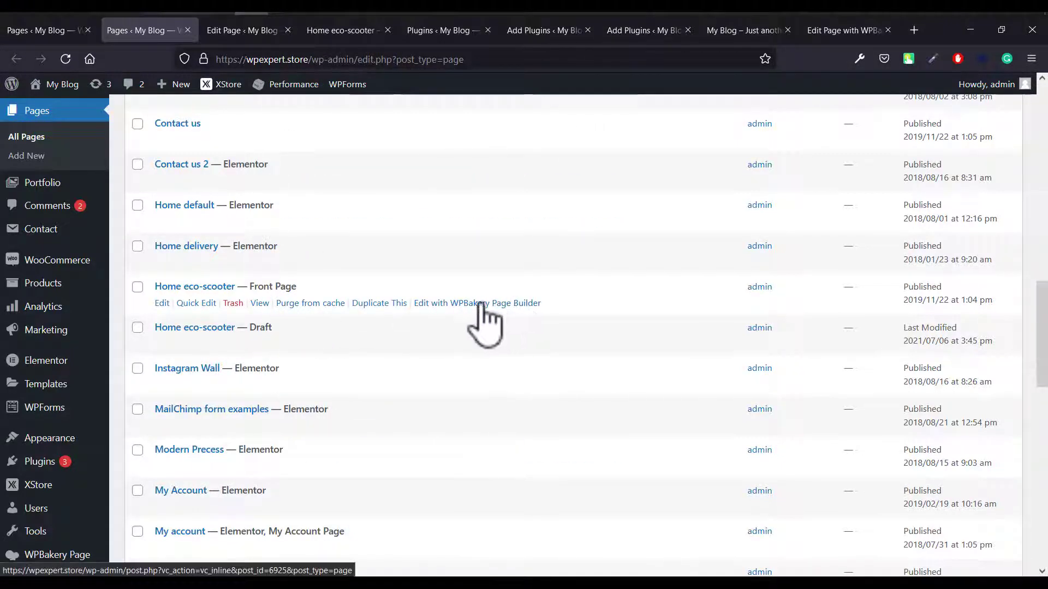
# Reopen the Draft page in the WPBakery backend editor and scroll through its Slider Revolution, heading, text and image rows.
pyautogui.click(849, 31)
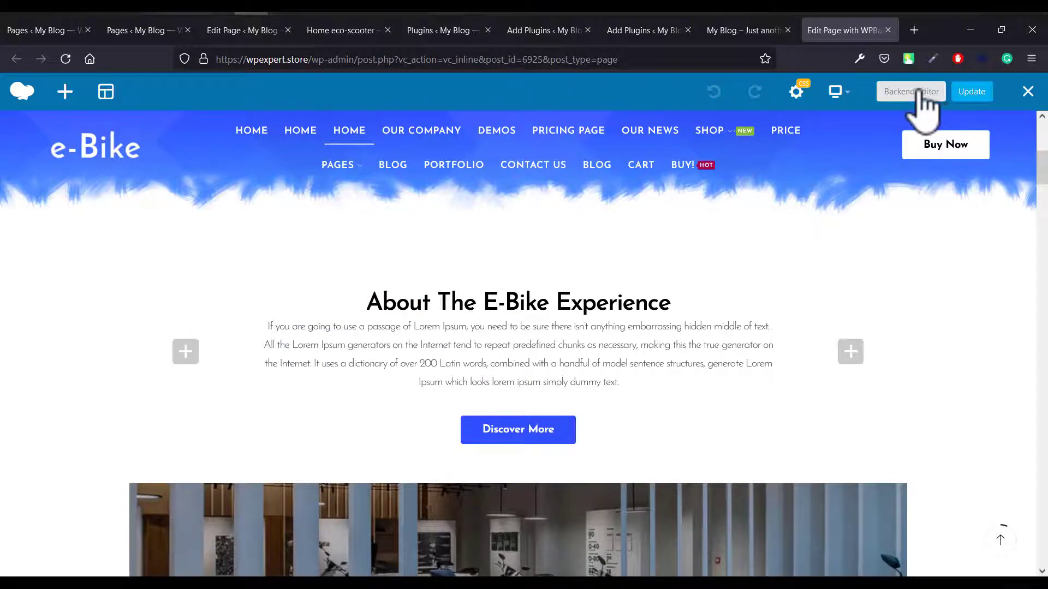
pyautogui.click(243, 31)
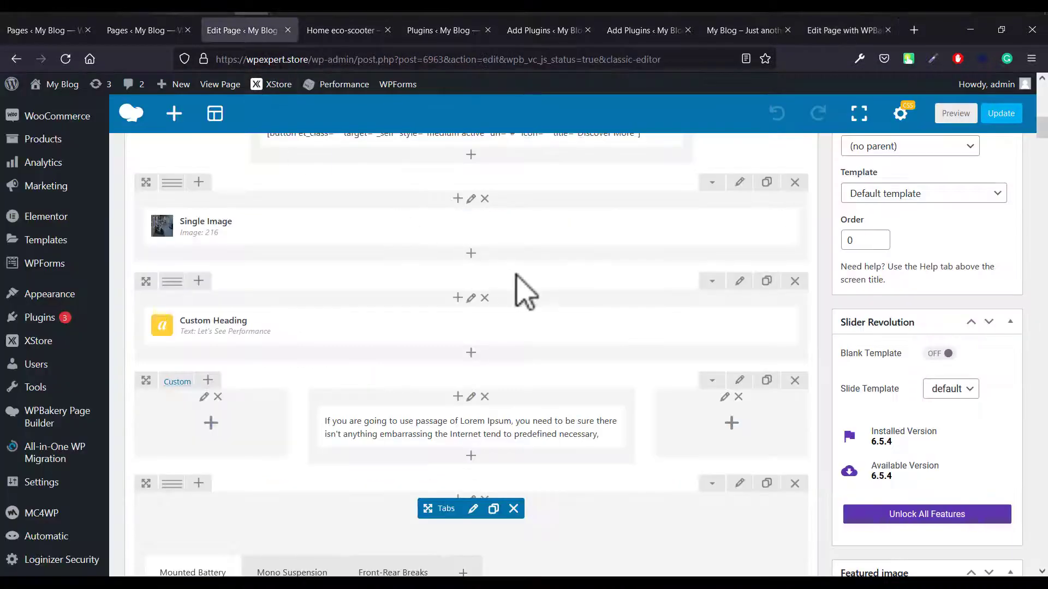
pyautogui.scroll(3, 522, 292)
pyautogui.scroll(-5, 523, 292)
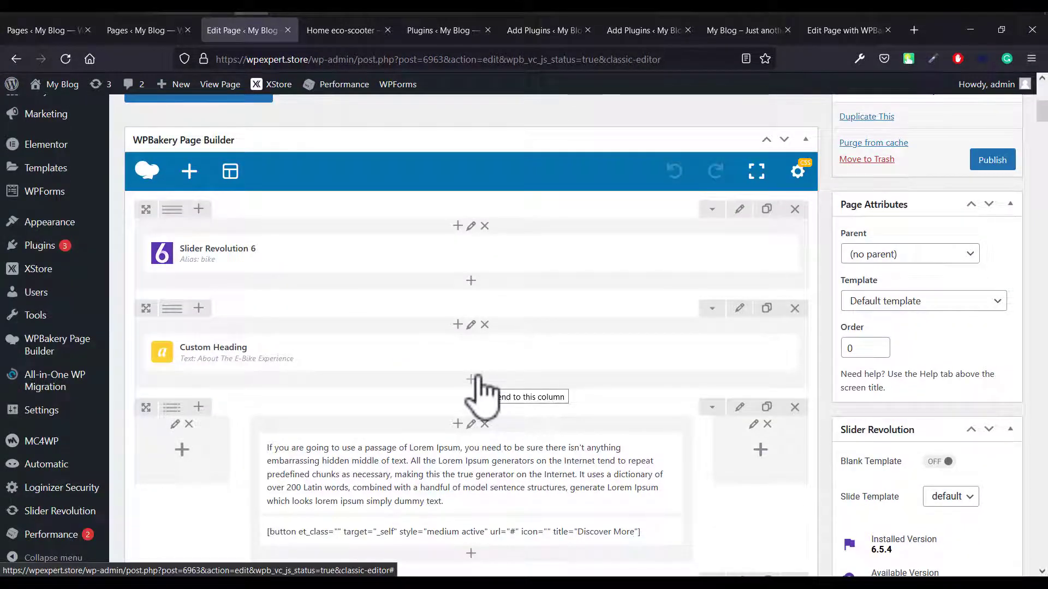
pyautogui.scroll(-6, 444, 473)
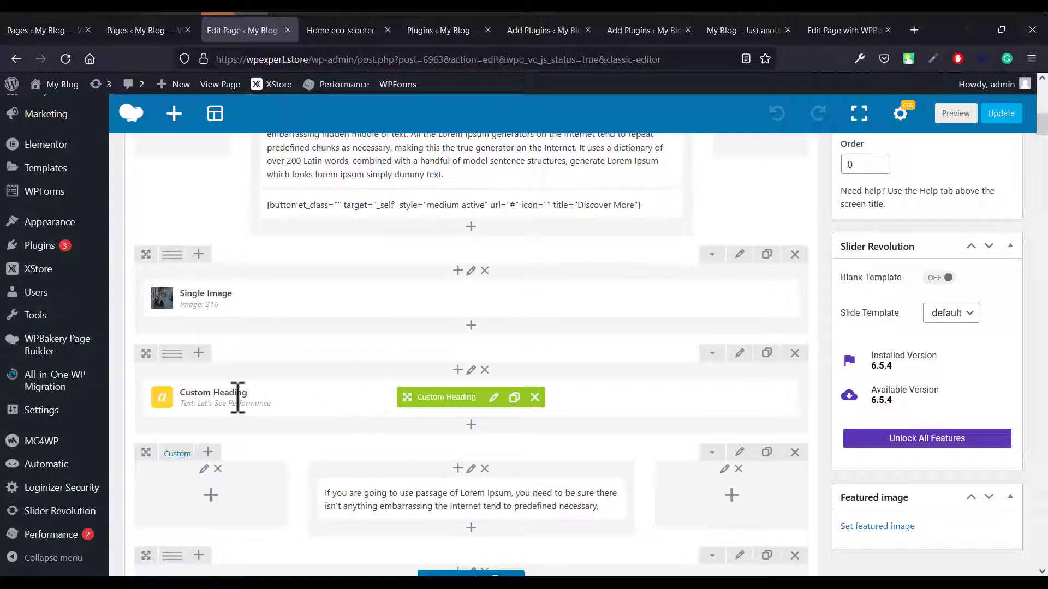
pyautogui.scroll(7, 358, 358)
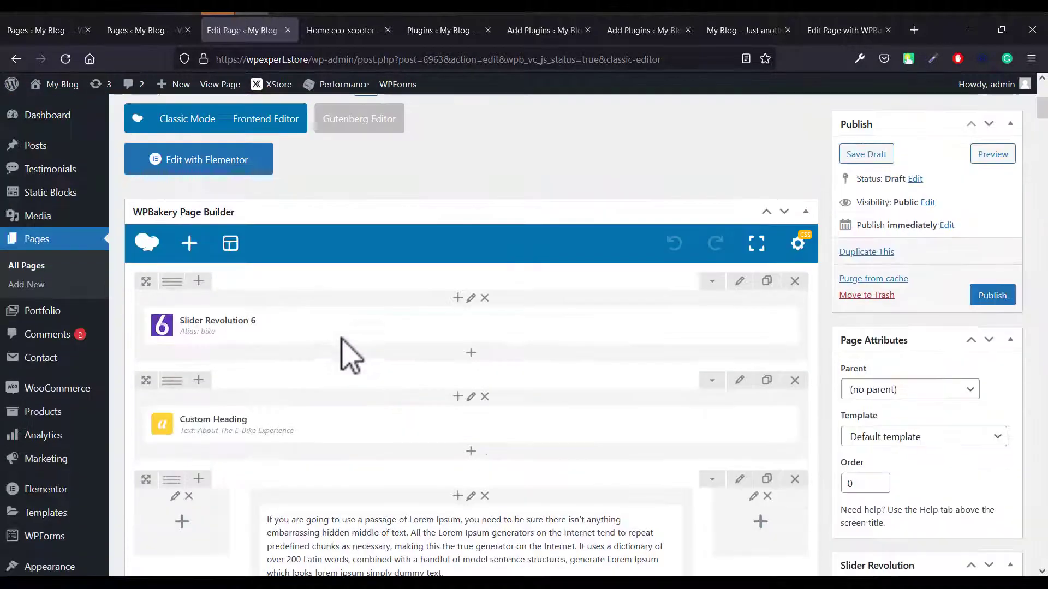
pyautogui.scroll(-3, 633, 373)
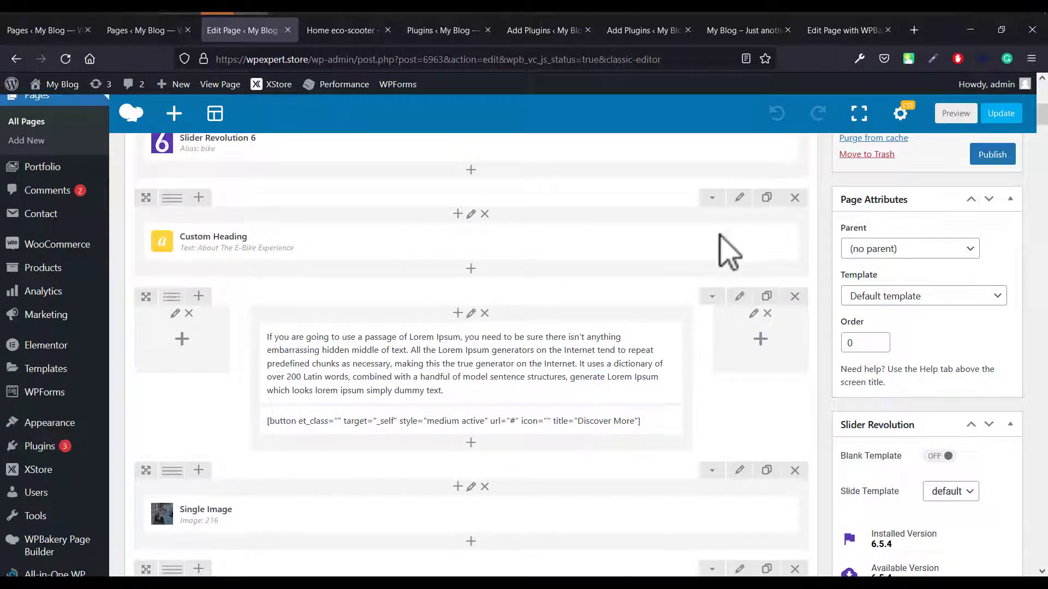
pyautogui.scroll(-5, 538, 327)
pyautogui.scroll(3, 480, 358)
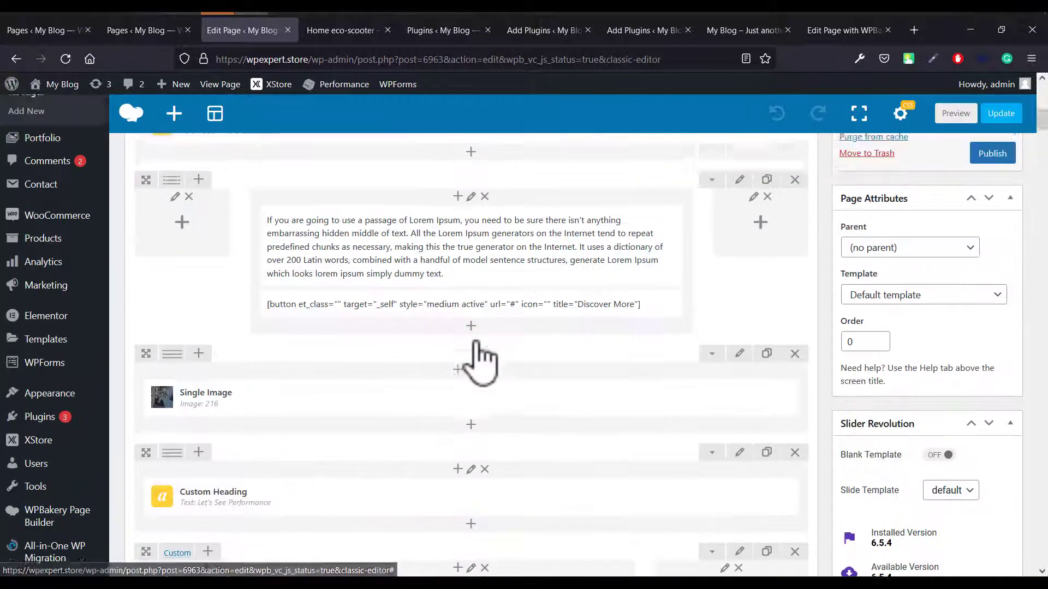
pyautogui.scroll(4, 480, 358)
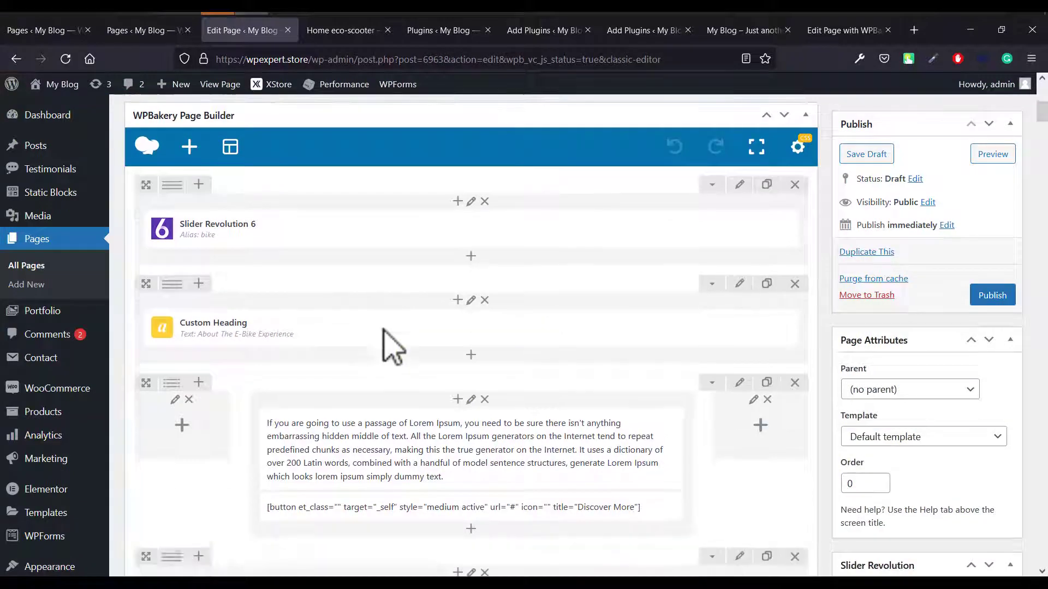
pyautogui.scroll(-5, 393, 346)
pyautogui.scroll(4, 414, 237)
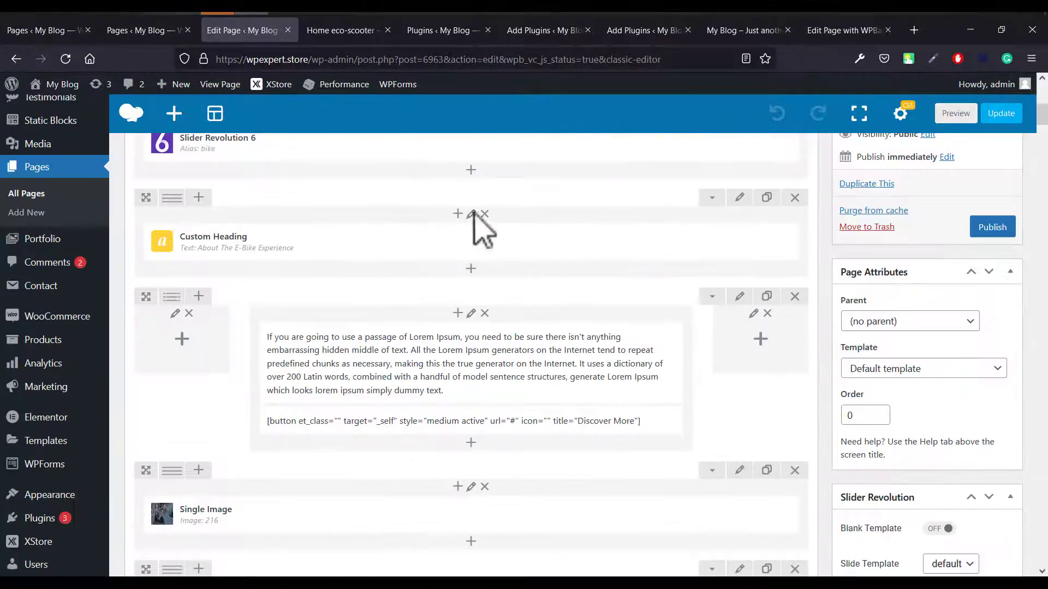
# Clone the About The E-Bike Experience heading row and drag the copy below Let's See Performance.
pyautogui.click(774, 197)
pyautogui.scroll(-1, 538, 276)
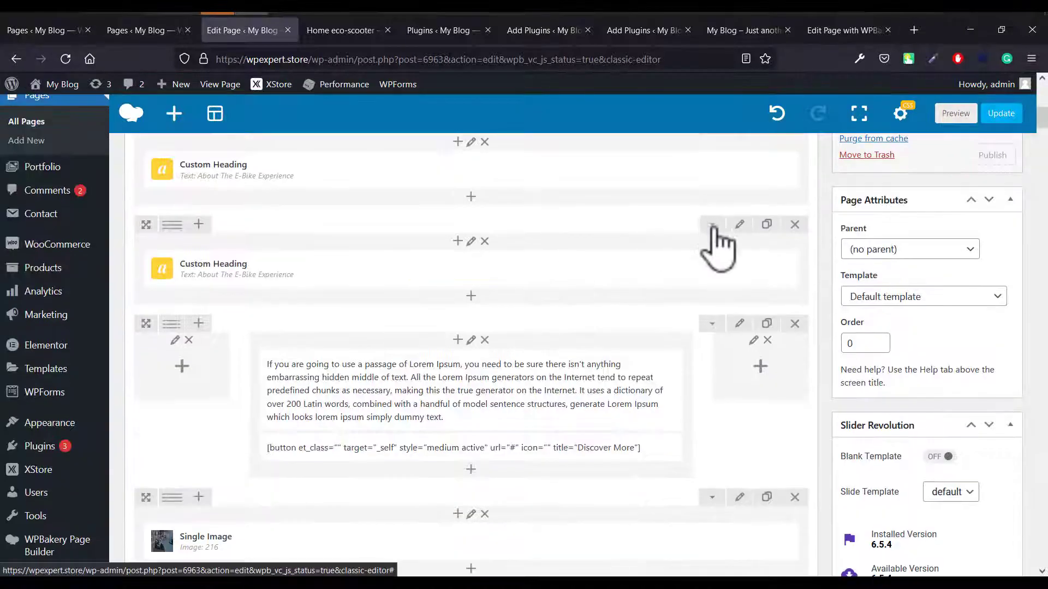
pyautogui.moveTo(163, 229)
pyautogui.moveTo(145, 229)
pyautogui.mouseDown()
pyautogui.moveTo(131, 519)
pyautogui.moveTo(182, 446)
pyautogui.moveTo(145, 379)
pyautogui.moveTo(136, 318)
pyautogui.moveTo(145, 484)
pyautogui.moveTo(157, 424)
pyautogui.moveTo(129, 175)
pyautogui.moveTo(134, 235)
pyautogui.mouseUp()
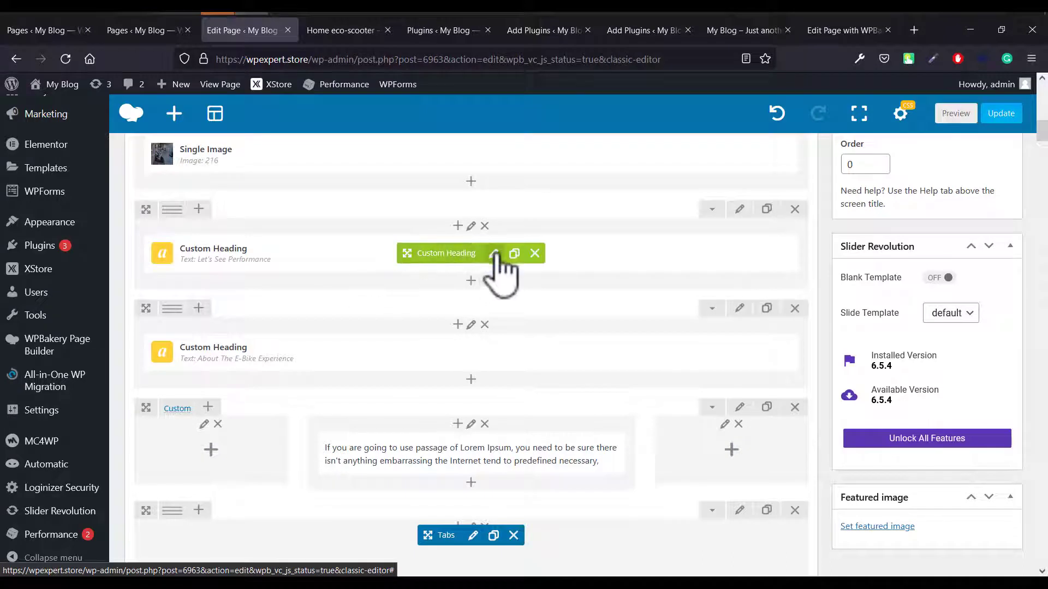
# Open the settings of the copied About The E-Bike Experience Custom Heading.
pyautogui.click(495, 254)
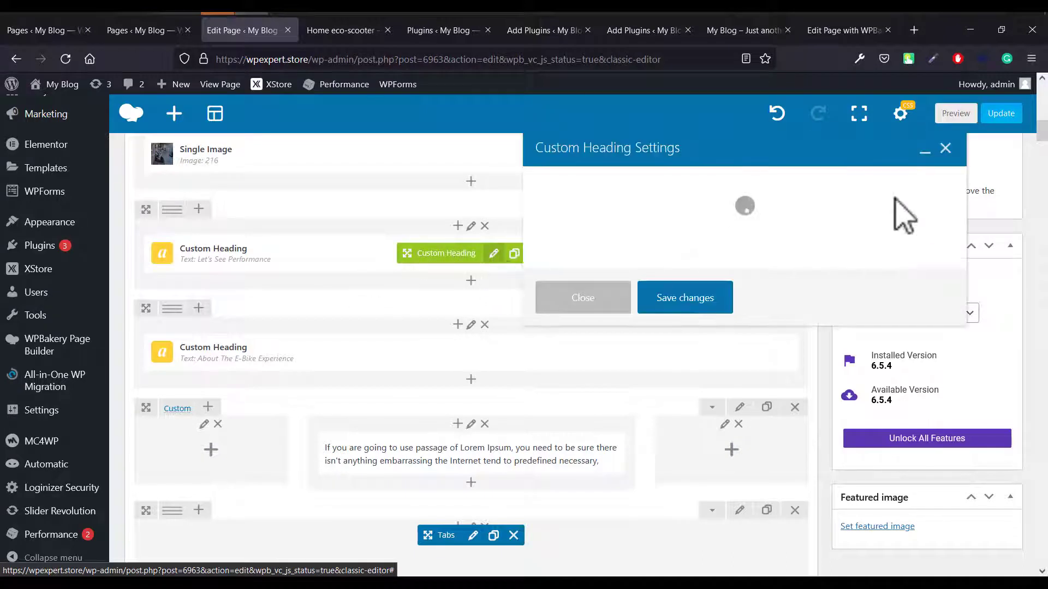
pyautogui.click(945, 148)
pyautogui.moveTo(496, 357)
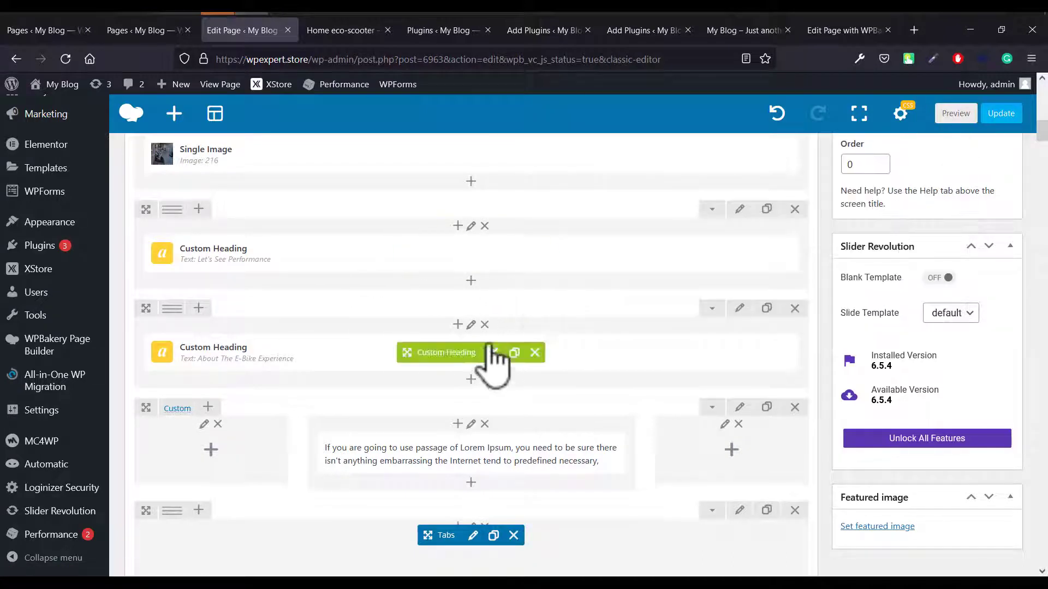
pyautogui.click(495, 353)
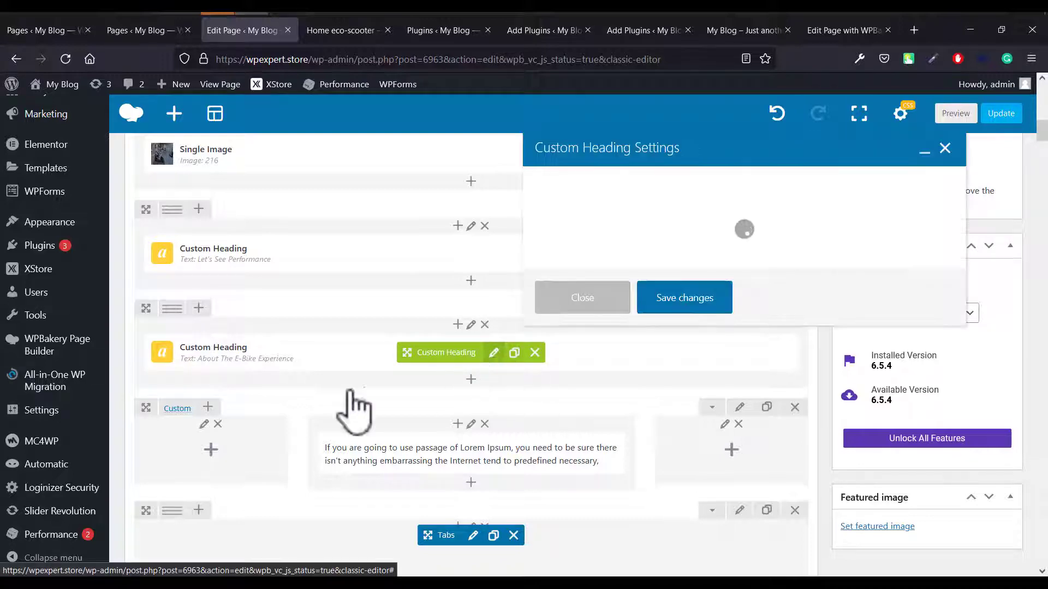
# Compare headings in the page preview, then replace the copy's text with the pasted 'Let's See Performance'.
pyautogui.click(337, 33)
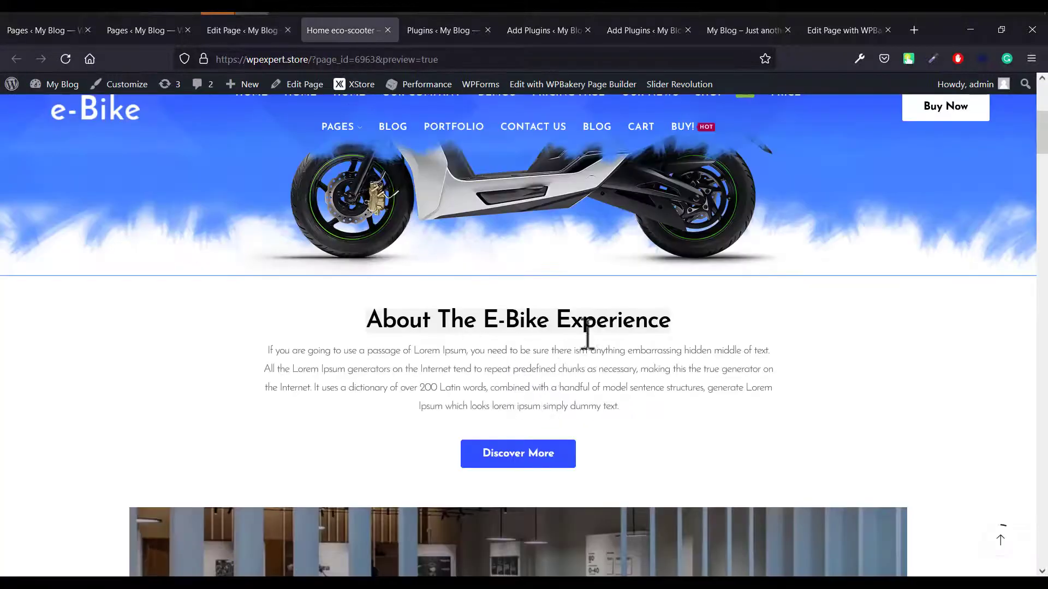
pyautogui.scroll(6, 587, 341)
pyautogui.scroll(-10, 586, 336)
pyautogui.scroll(3, 587, 341)
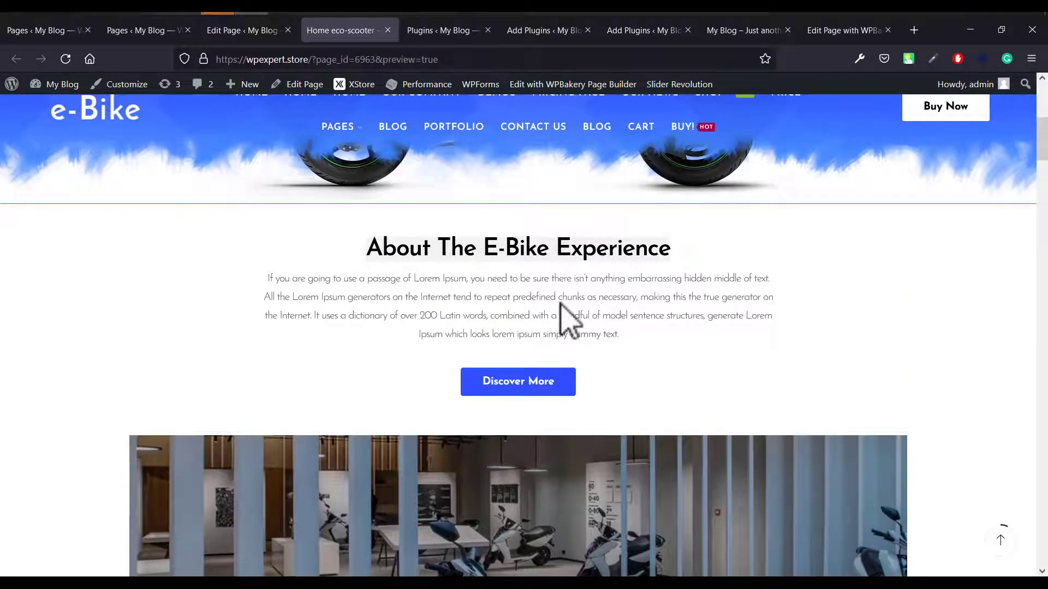
pyautogui.scroll(-8, 562, 321)
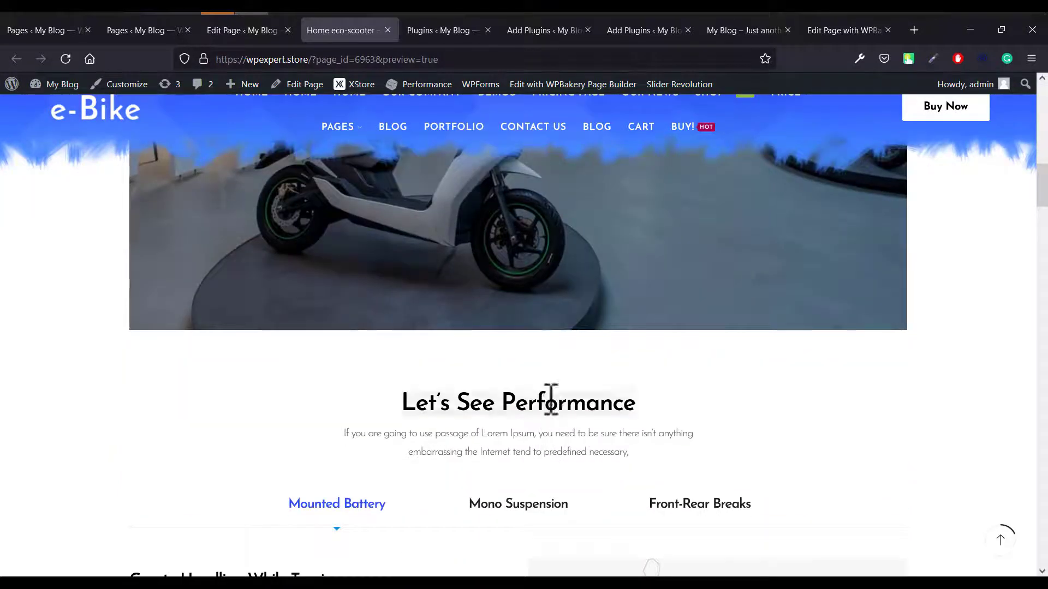
pyautogui.click(220, 32)
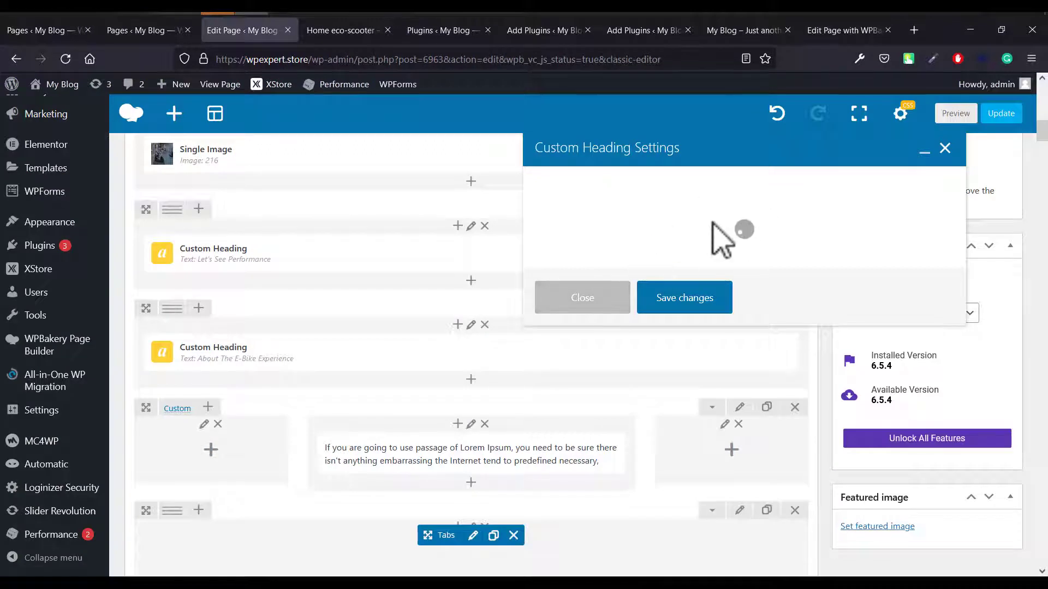
pyautogui.click(644, 314)
pyautogui.hotkey('ctrl', 'a')
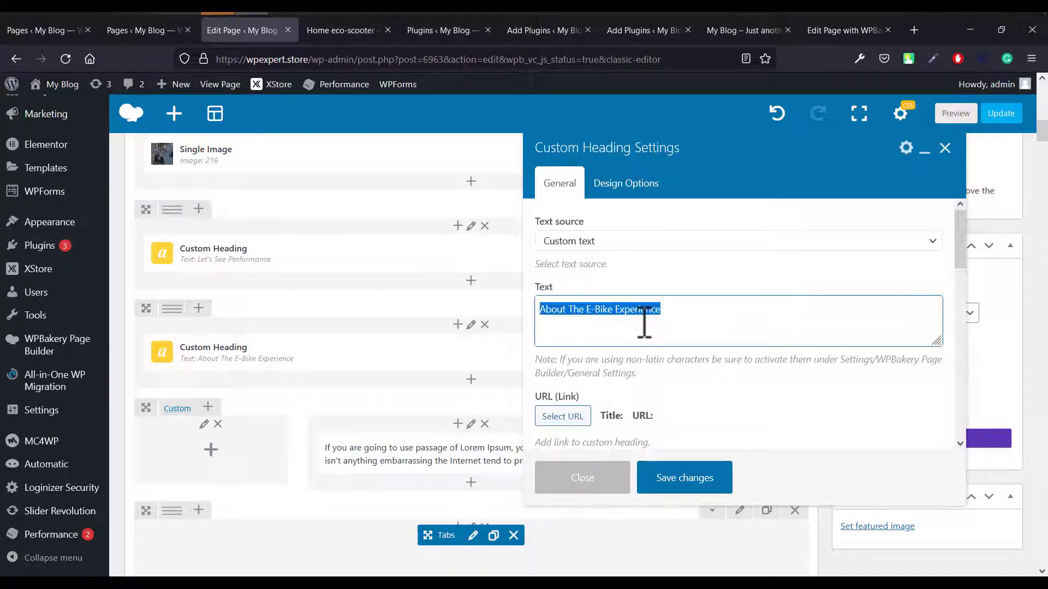
pyautogui.write("Let's See Performance")
# Save the heading change, preview the page showing Let's See Performance twice, and return to the editor.
pyautogui.click(697, 480)
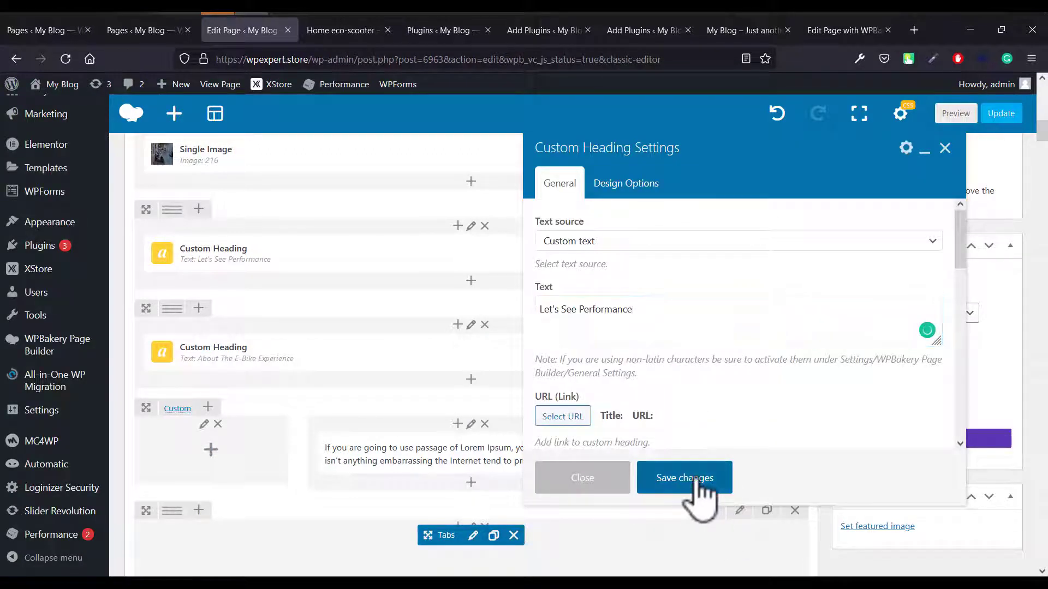
pyautogui.click(954, 114)
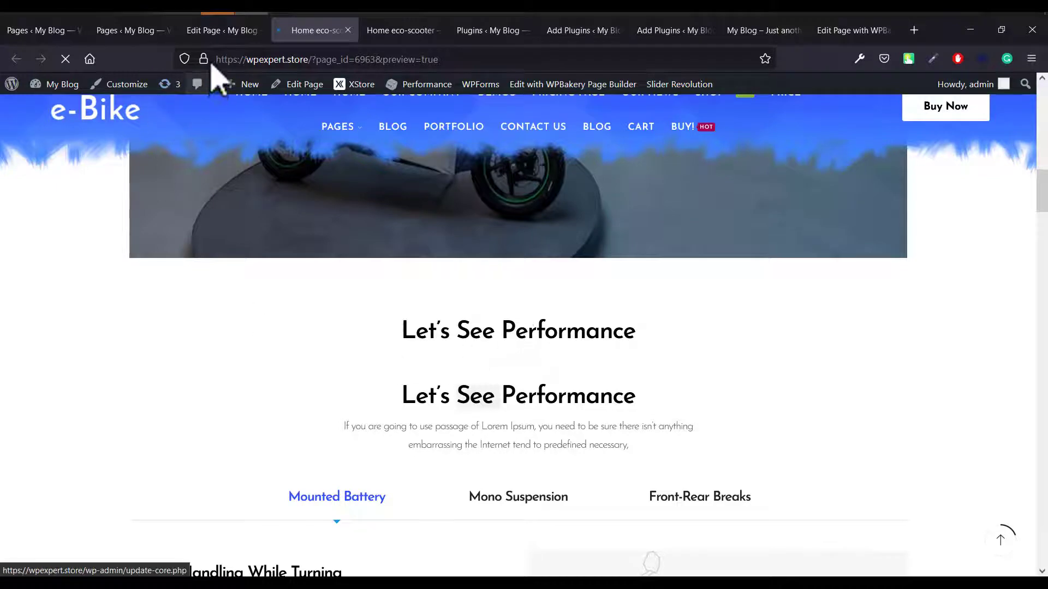
pyautogui.click(214, 39)
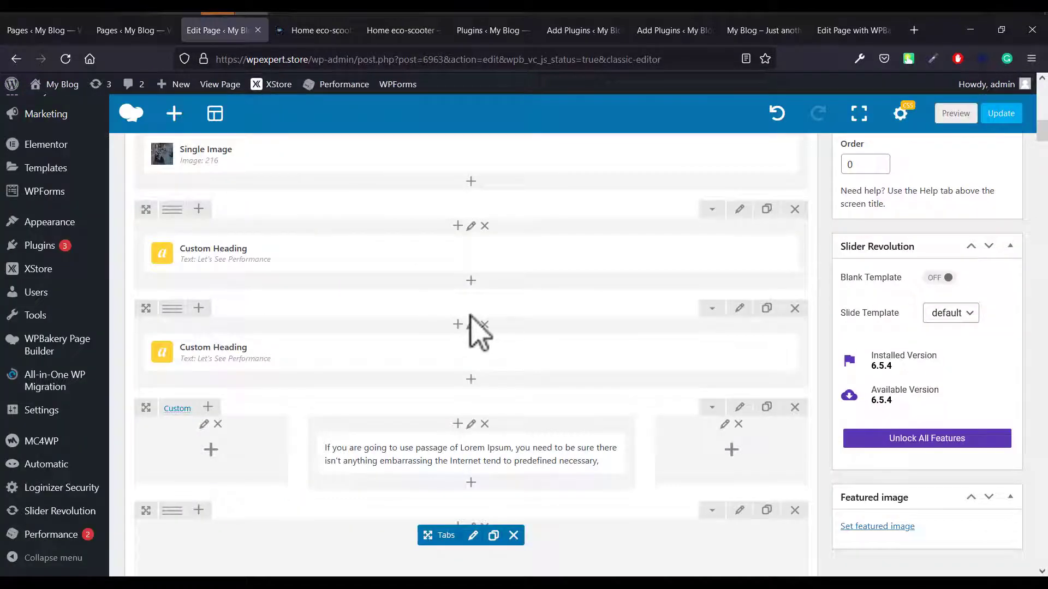
# Switch the page to Classic Mode to show its raw WPBakery shortcode text.
pyautogui.moveTo(313, 254)
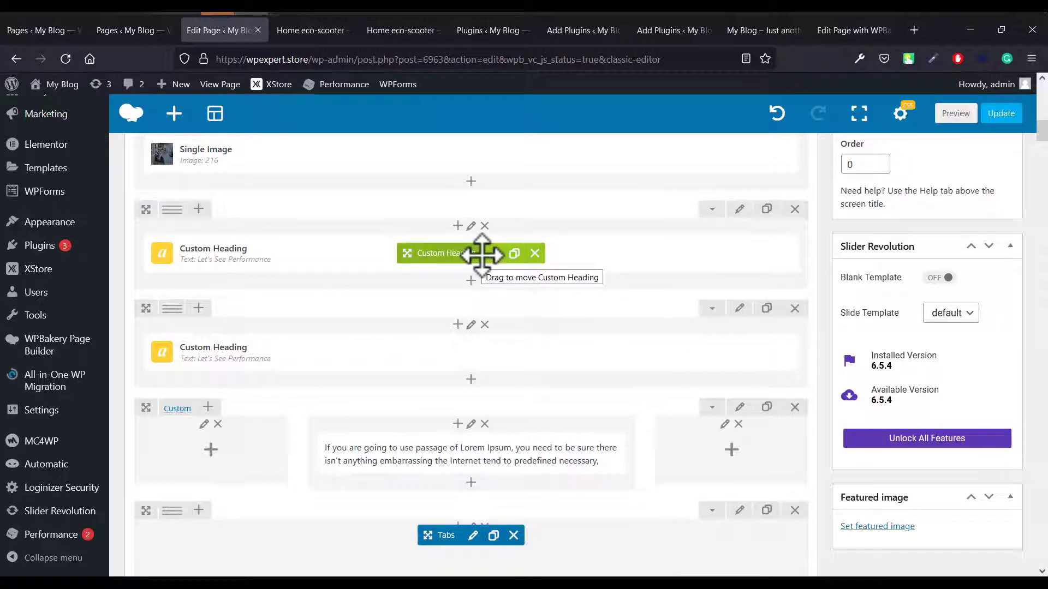
pyautogui.scroll(6, 479, 284)
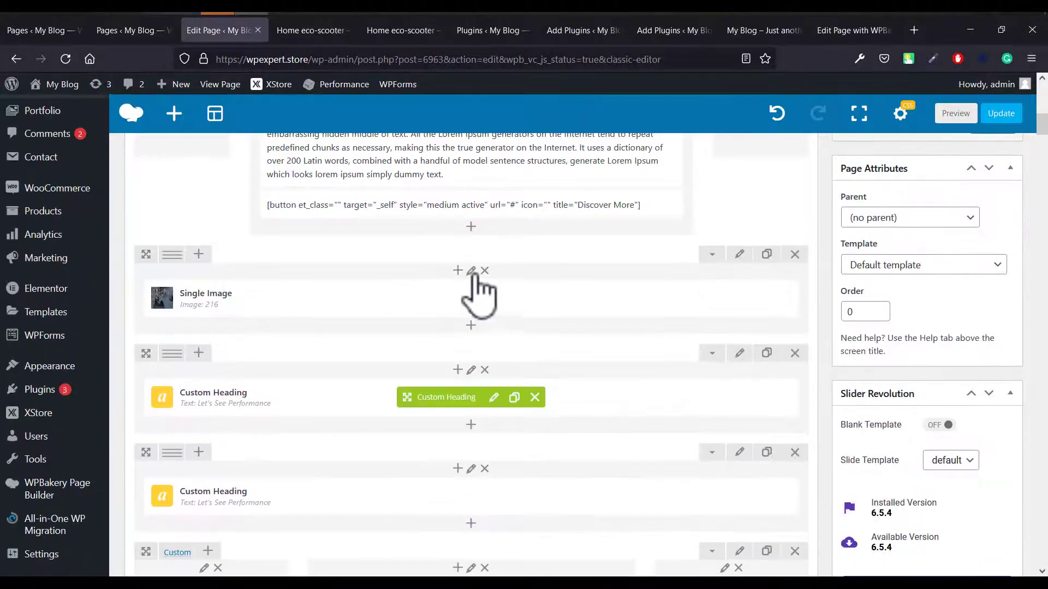
pyautogui.scroll(8, 426, 304)
pyautogui.scroll(-3, 281, 304)
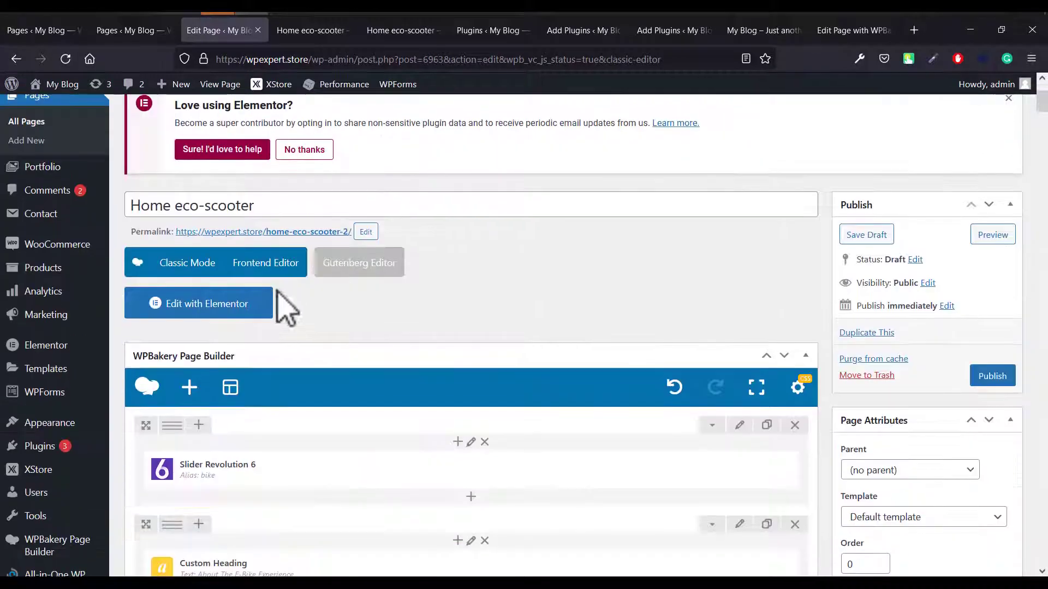
pyautogui.click(192, 268)
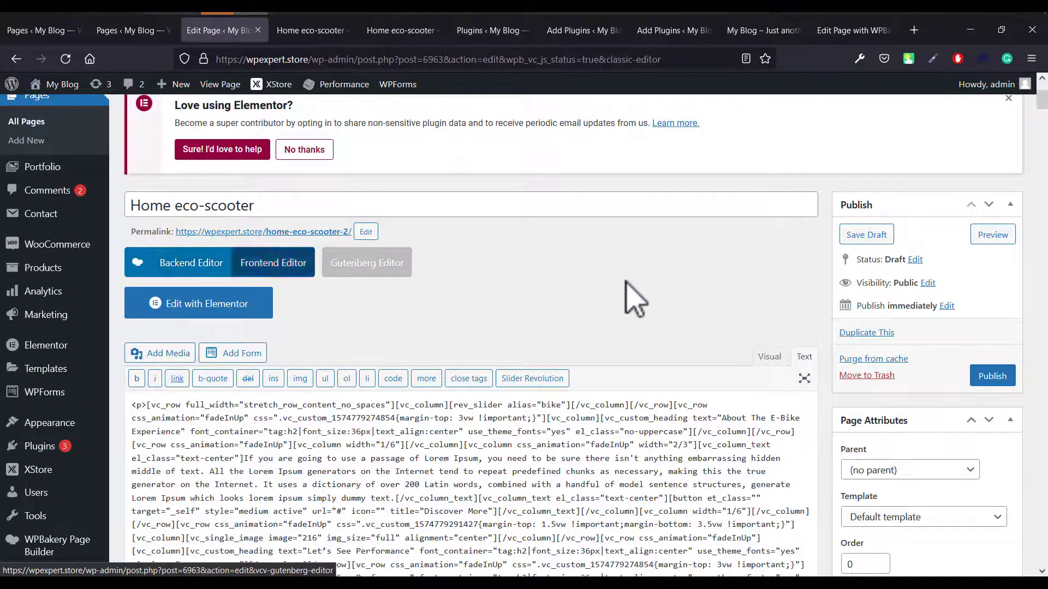
pyautogui.scroll(-4, 632, 300)
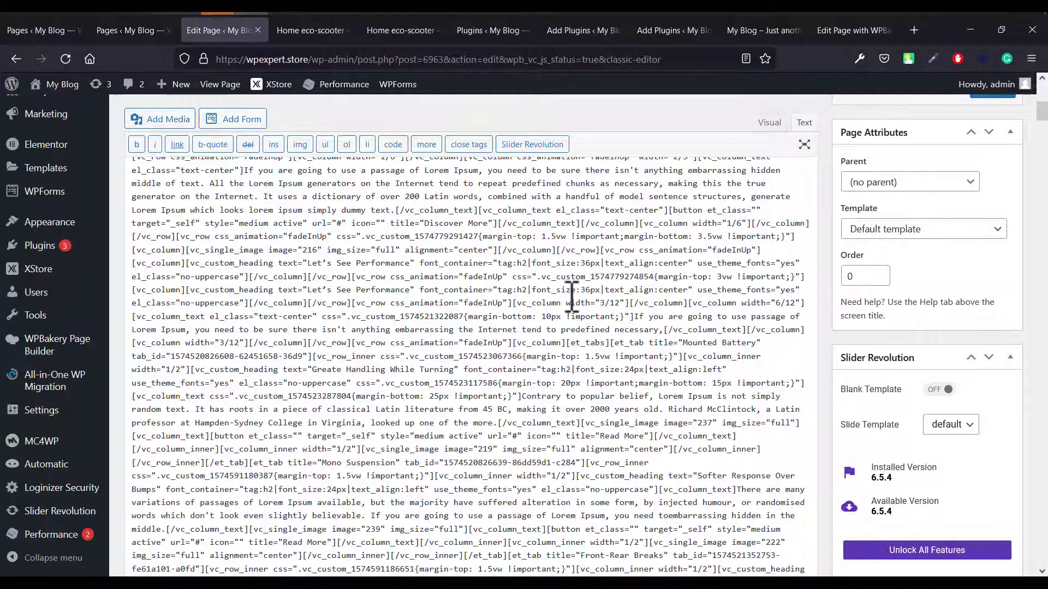
pyautogui.scroll(3, 560, 301)
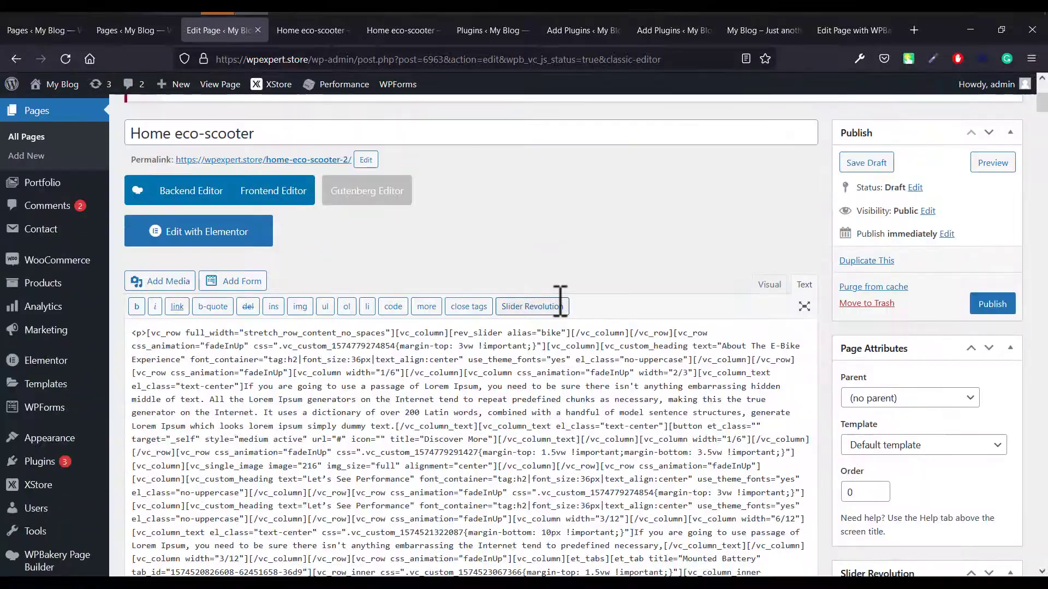
pyautogui.scroll(-3, 595, 303)
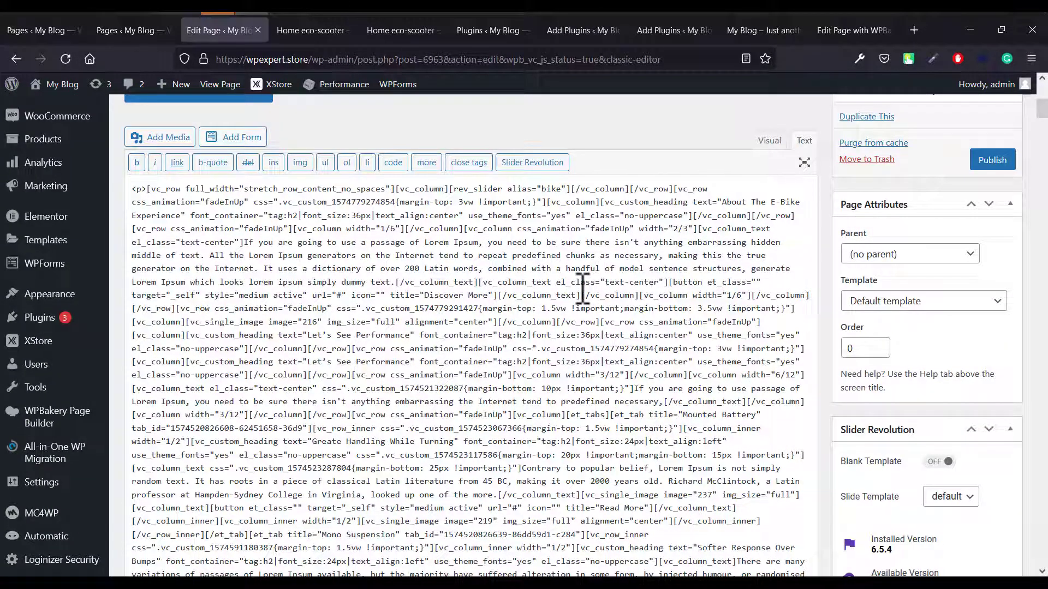
pyautogui.click(311, 30)
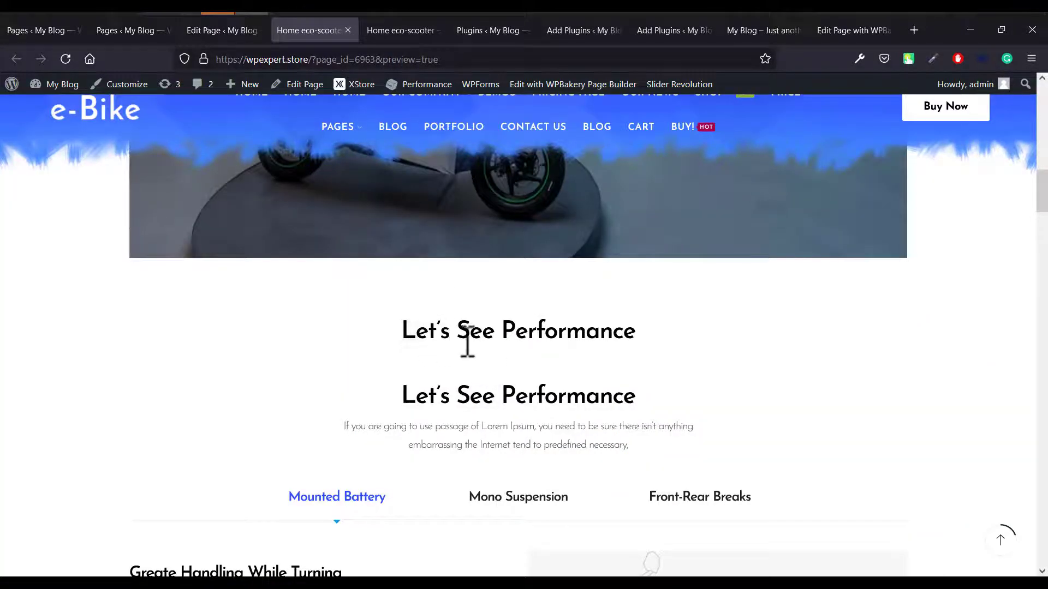
pyautogui.click(243, 30)
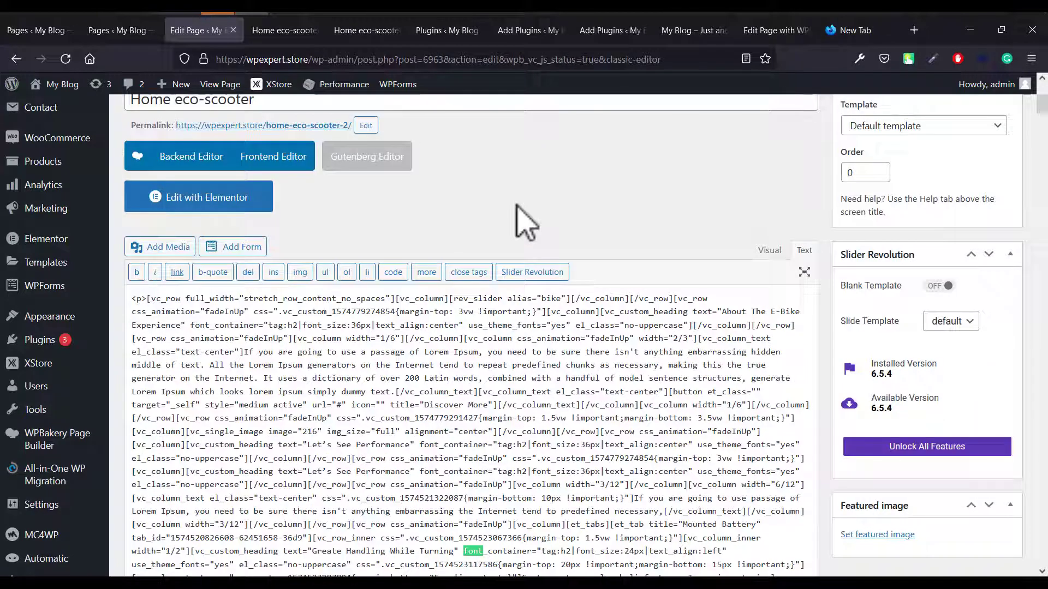
# Try the F3, Shift+F3 and Ctrl+F find shortcuts, then close the search bar.
pyautogui.press('F3')
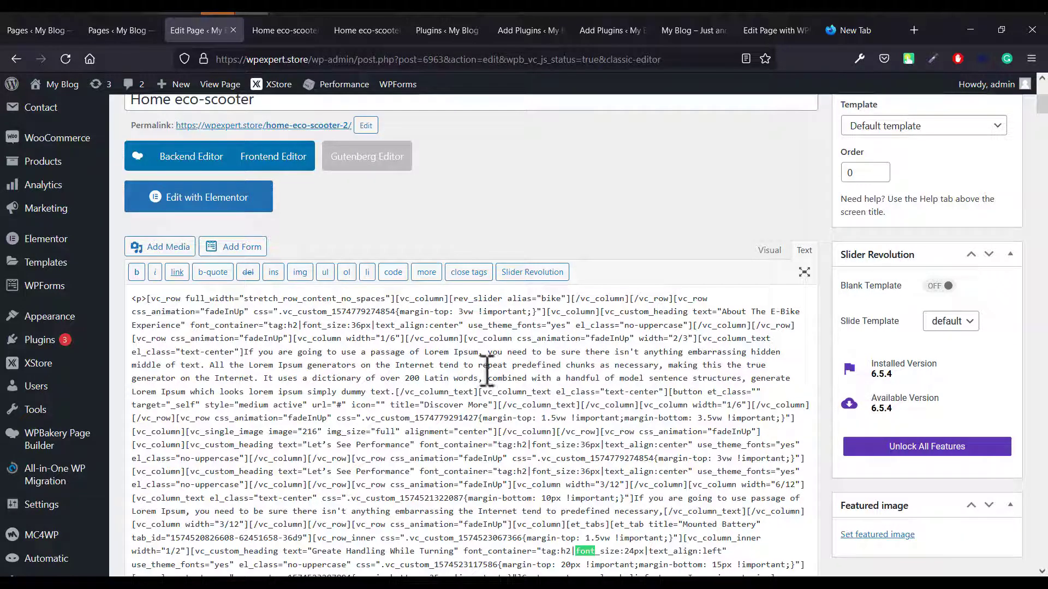
pyautogui.hotkey('ctrl', 'f')
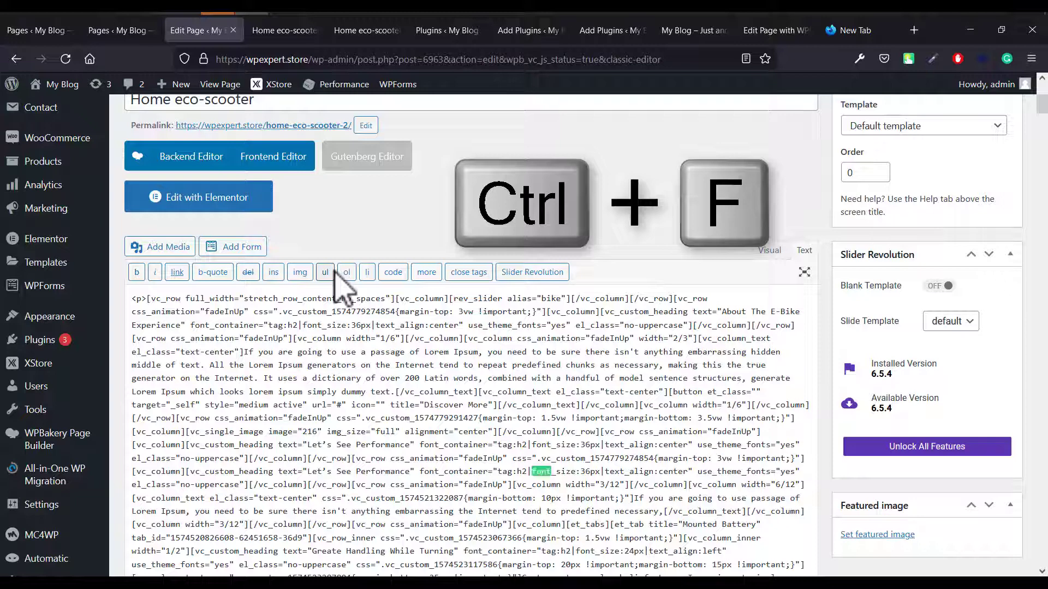
pyautogui.hotkey('shift', 'F3')
pyautogui.hotkey('shift', 'F3')
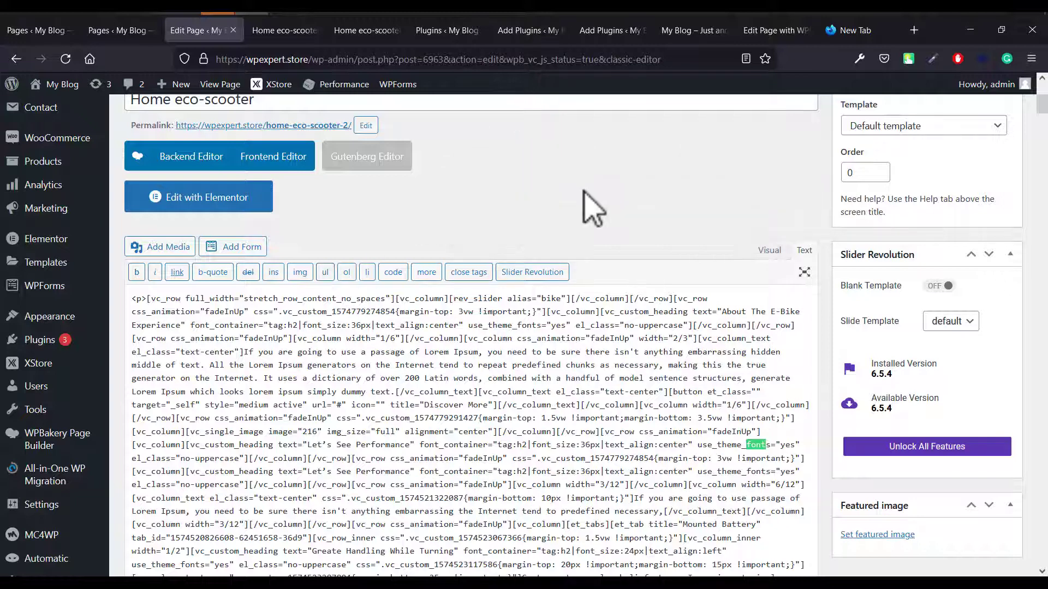
pyautogui.hotkey('shift', 'F3')
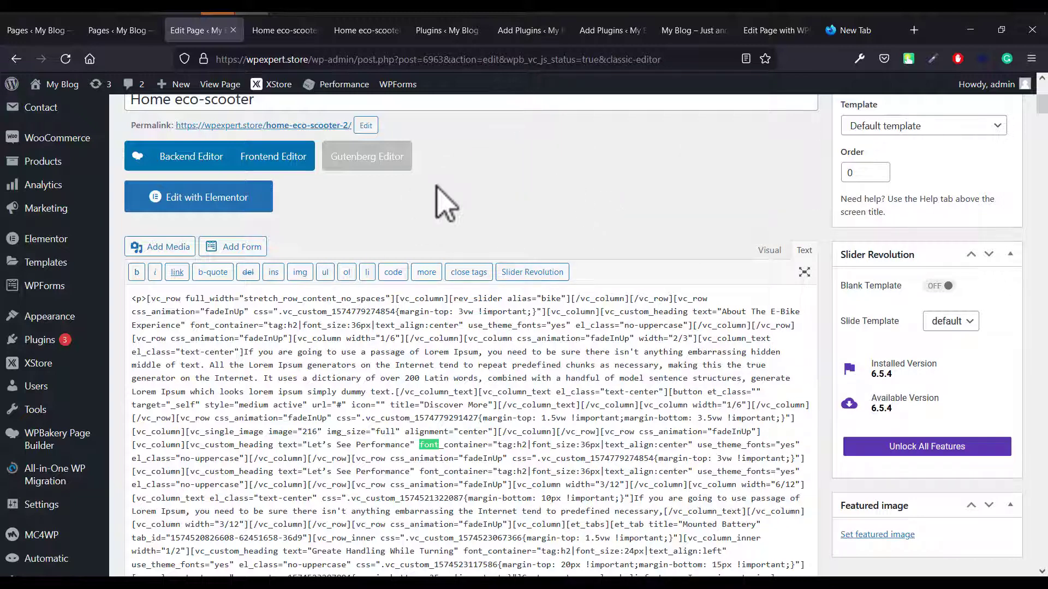
pyautogui.hotkey('ctrl', 'f')
pyautogui.click(1032, 564)
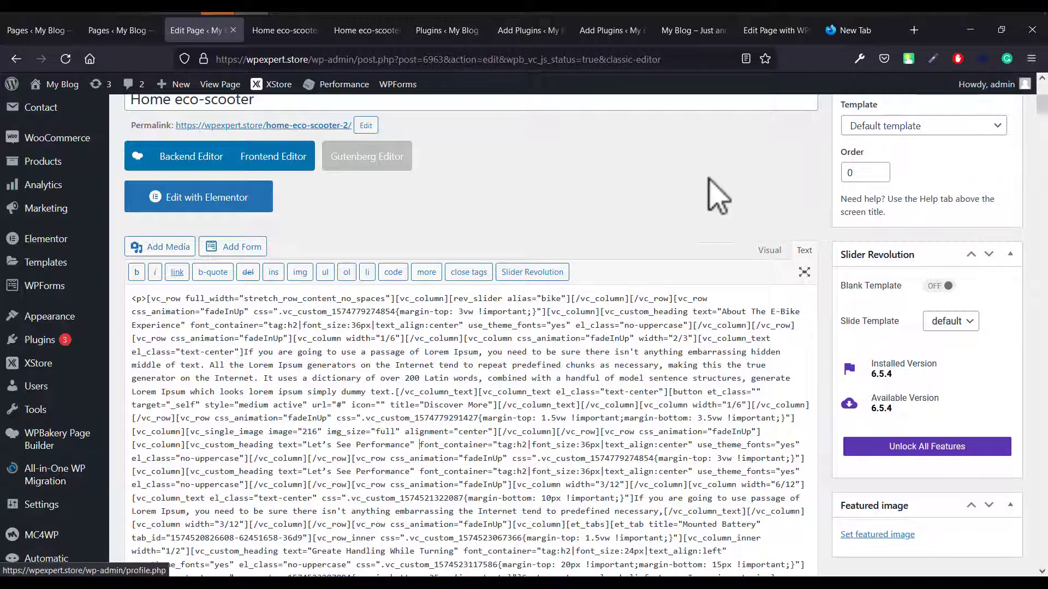
# Use Firefox's Find in Page to search the shortcode text for 'let's' and scroll to the matches.
pyautogui.click(1031, 58)
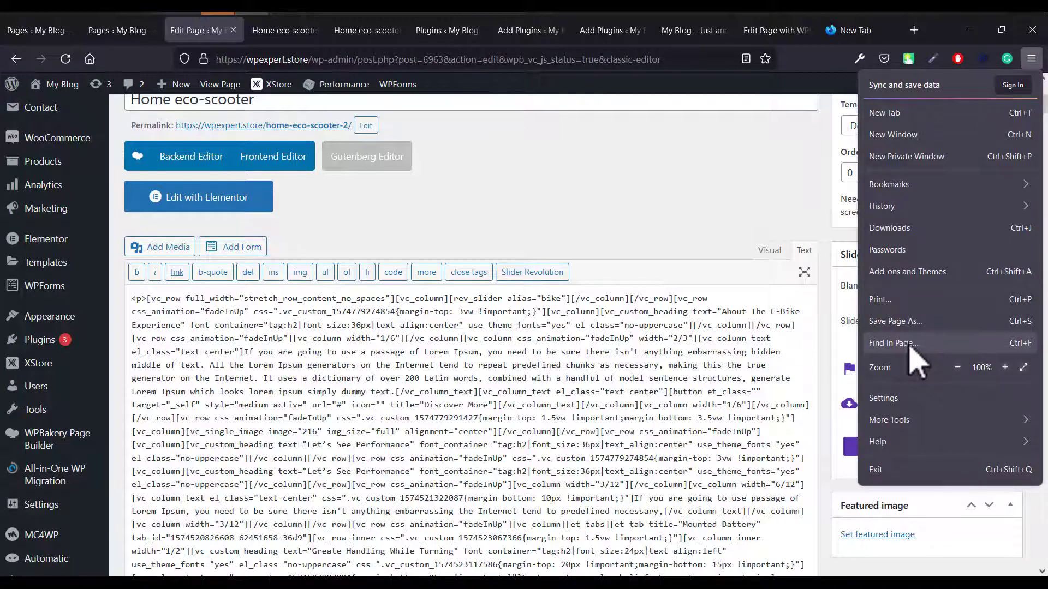
pyautogui.click(962, 340)
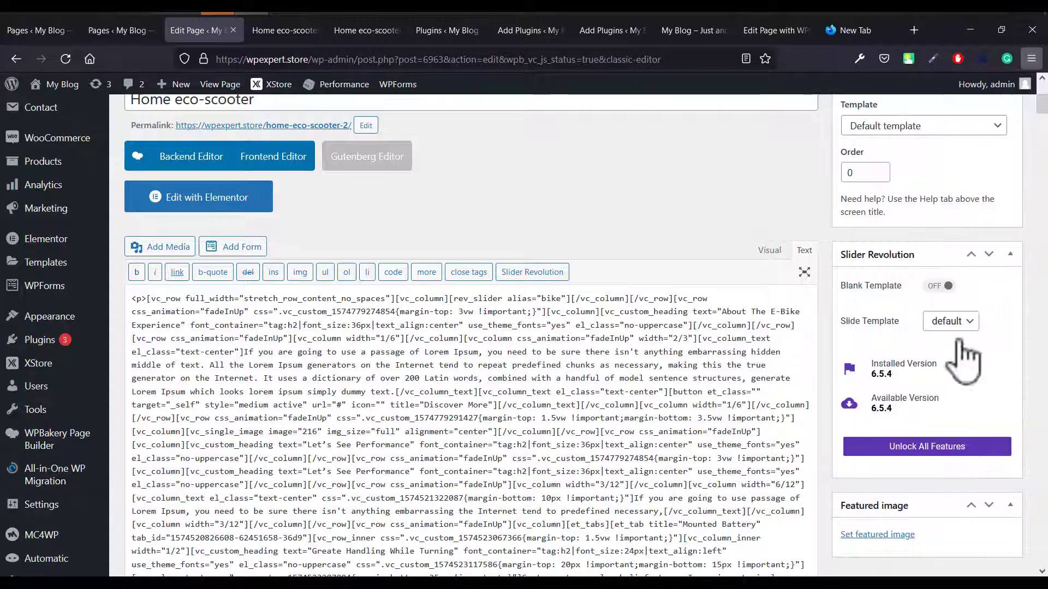
pyautogui.write("let's")
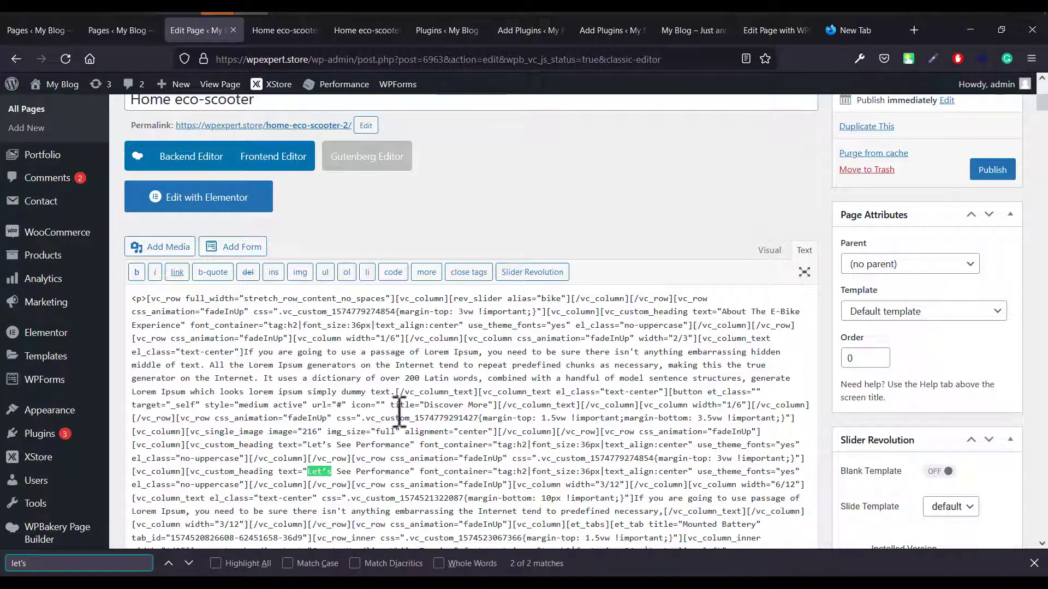
pyautogui.scroll(-2, 406, 404)
pyautogui.scroll(-2, 371, 431)
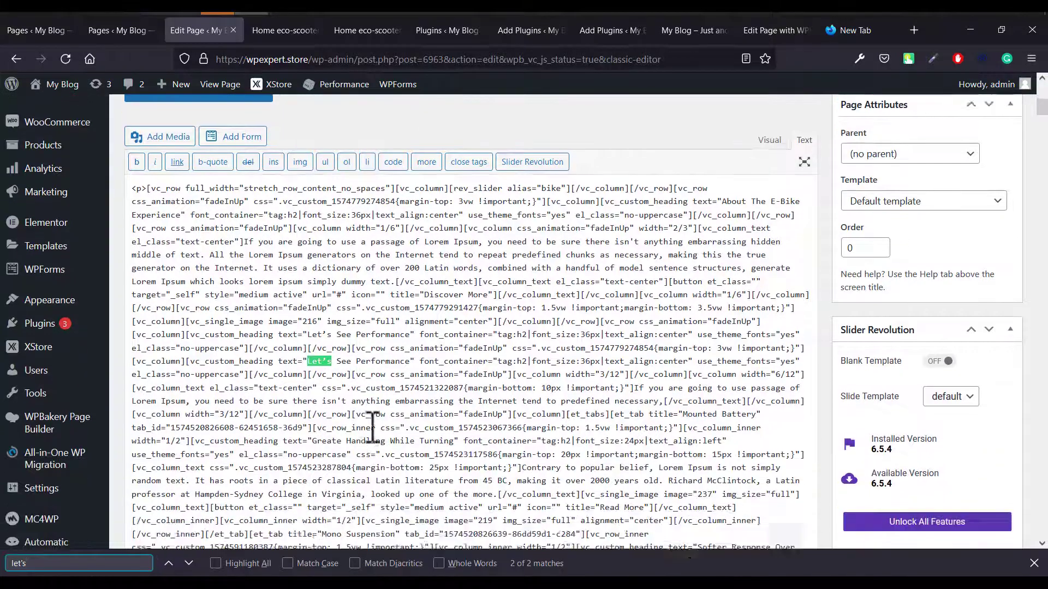
pyautogui.scroll(-2, 401, 288)
pyautogui.scroll(4, 363, 312)
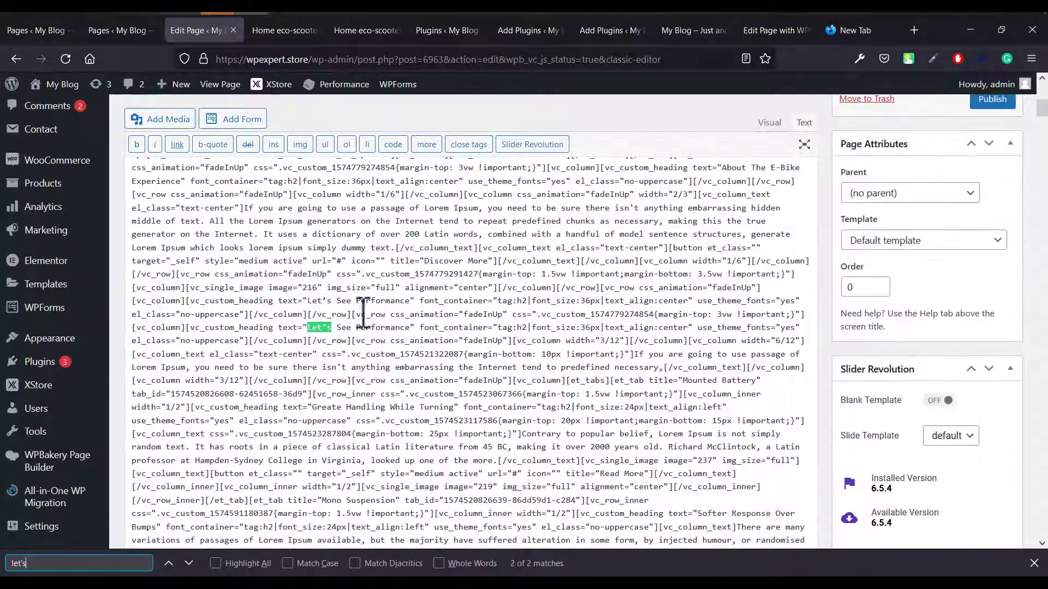
pyautogui.click(375, 331)
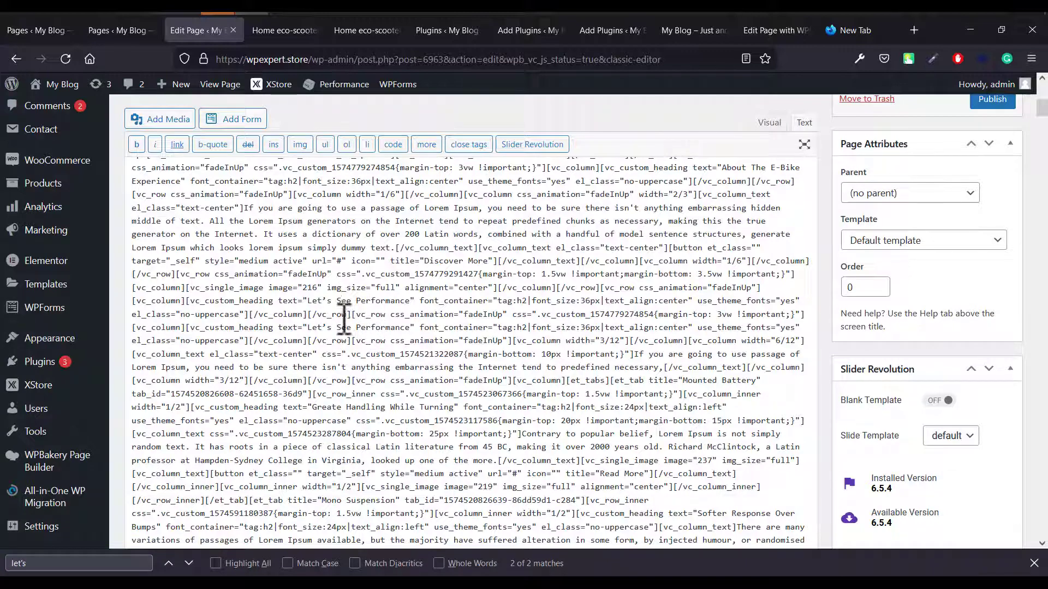
pyautogui.hotkey('ctrl', 'a')
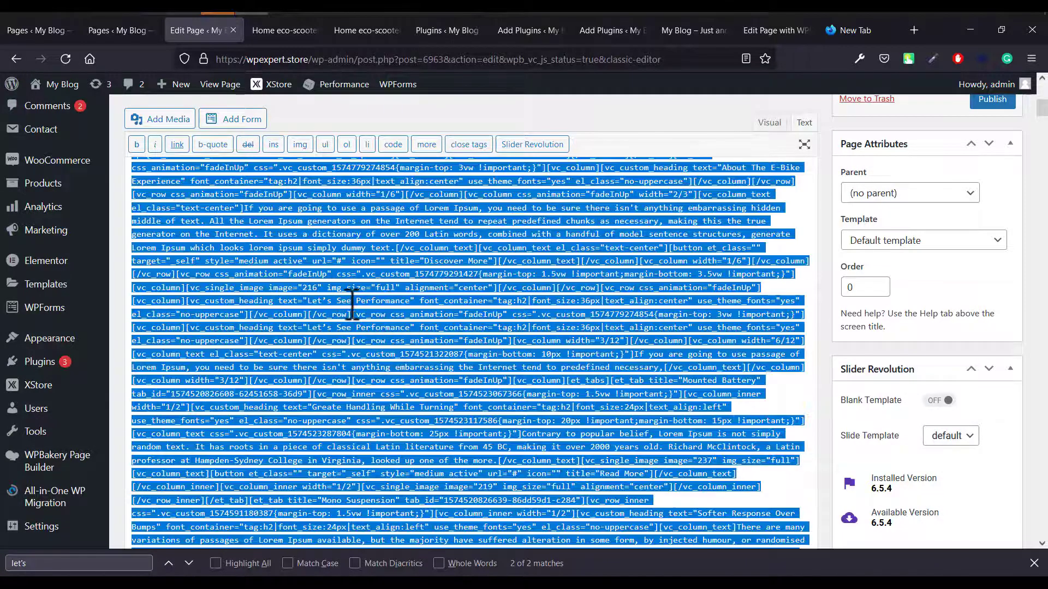
pyautogui.click(413, 328)
pyautogui.moveTo(319, 98)
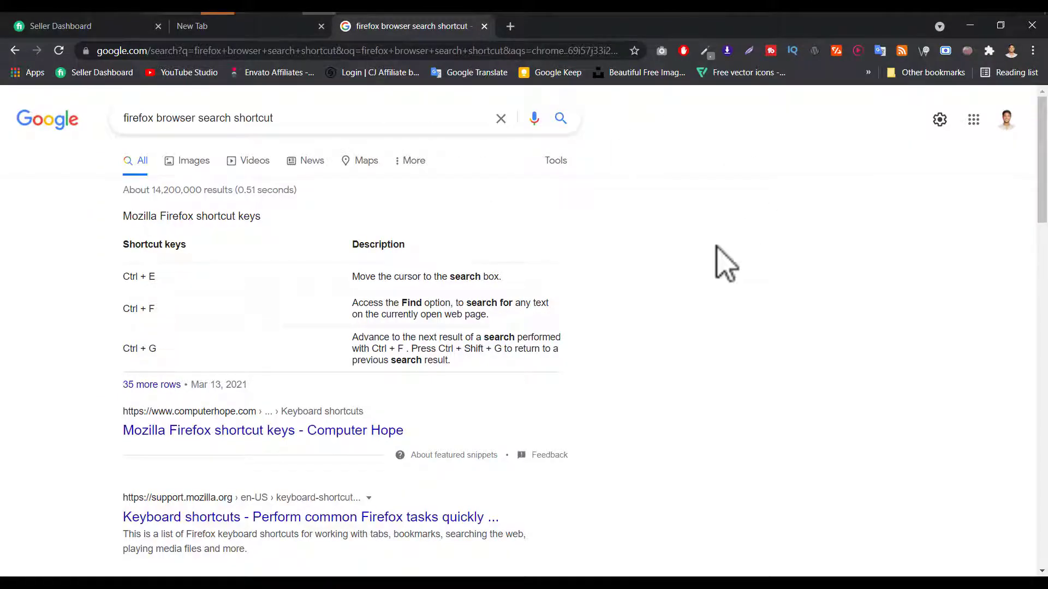
# Search the Google results for 'cr' and scroll the Firefox shortcut keys table.
pyautogui.hotkey('ctrl', 'f')
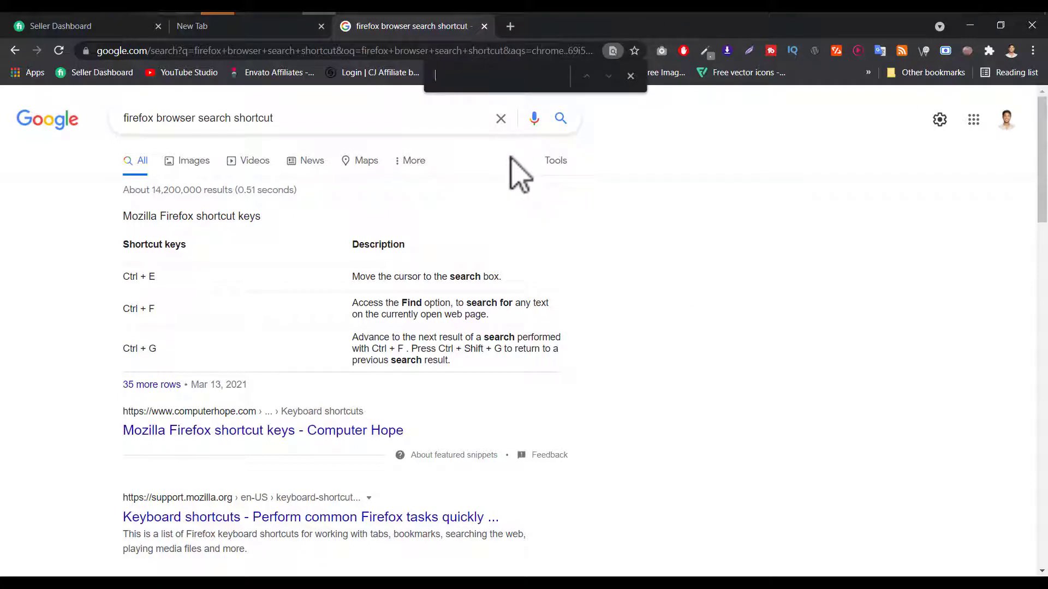
pyautogui.write('cr')
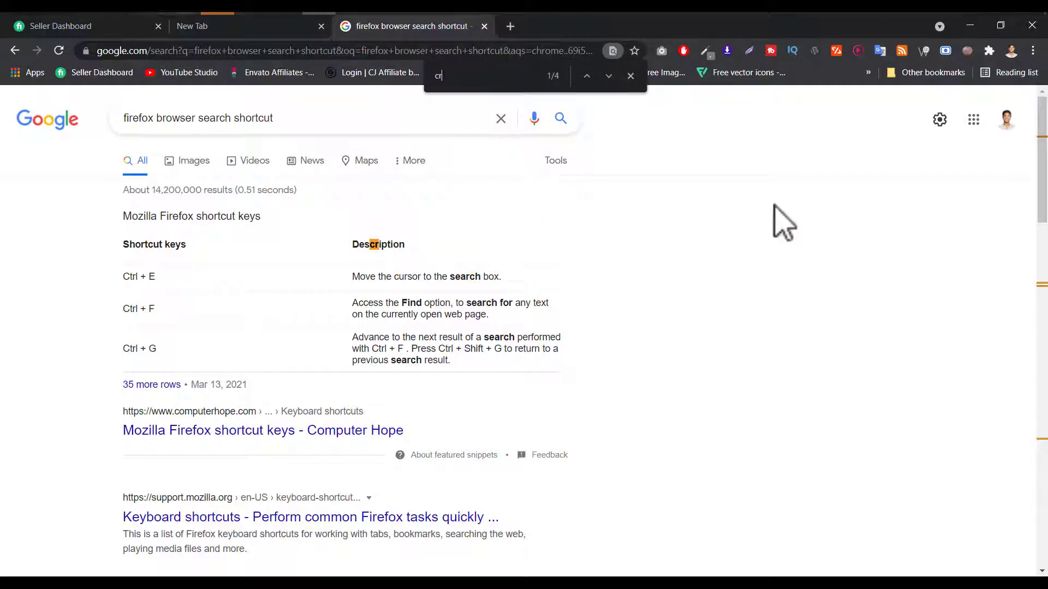
pyautogui.moveTo(1043, 185); pyautogui.dragTo(1043, 308)
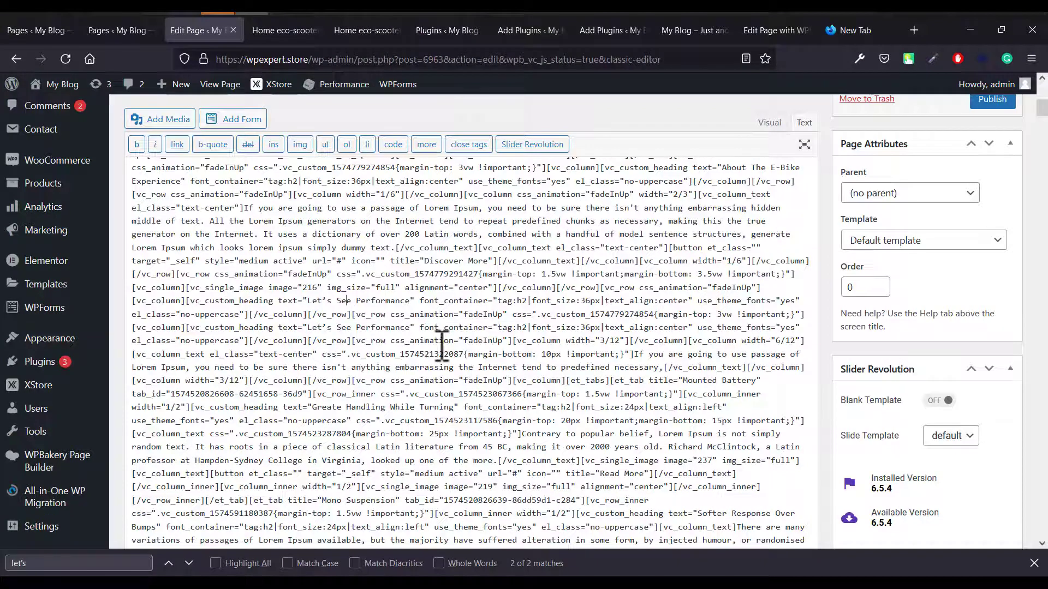
# Turn on Highlight All in the find bar so both 'let's' matches are marked.
pyautogui.click(71, 564)
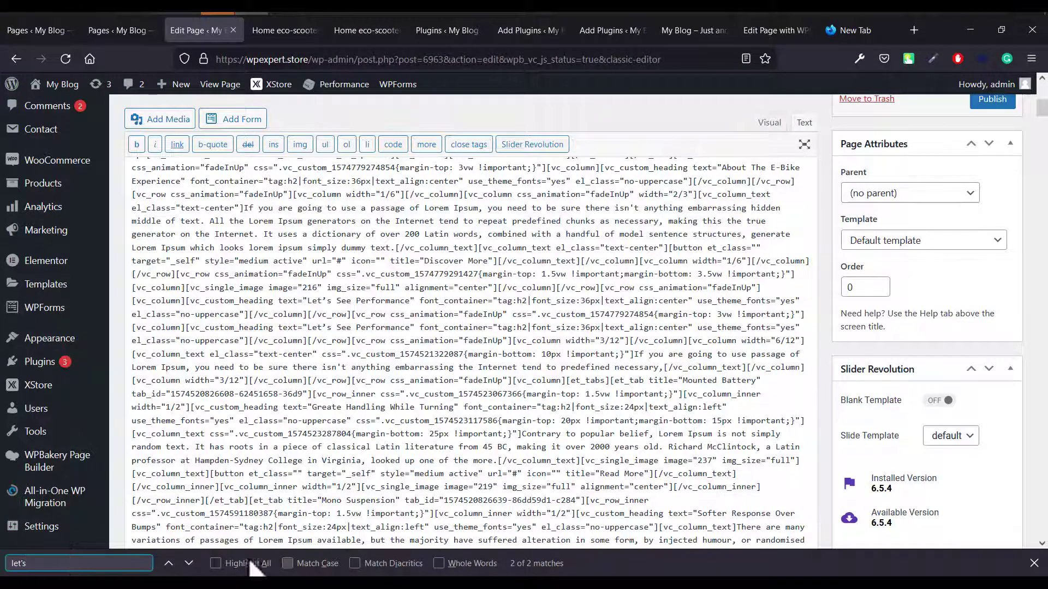
pyautogui.click(215, 563)
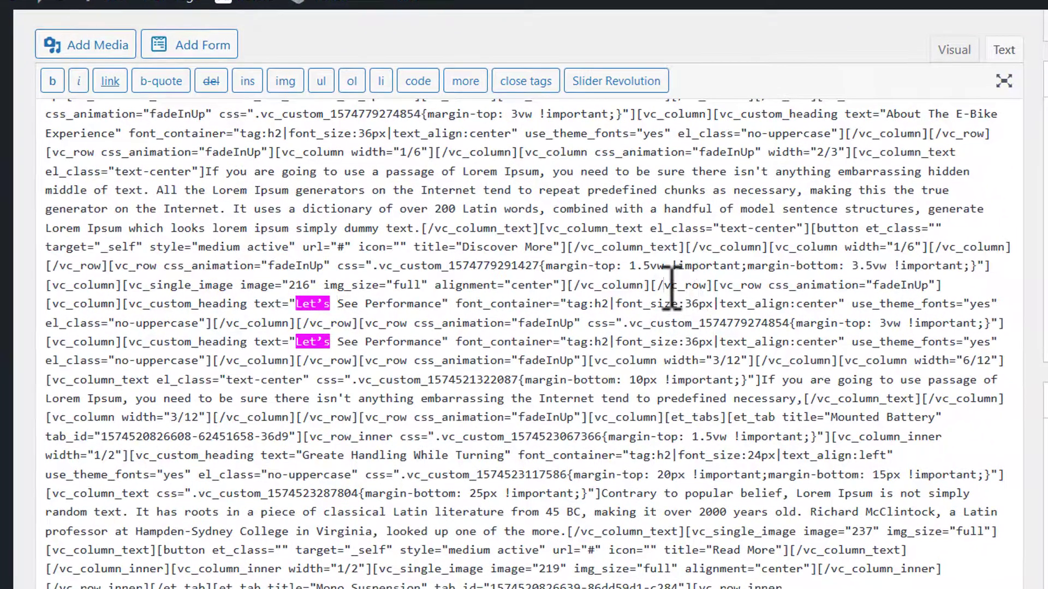
# Select the duplicate [vc_row] block holding the Let's See Performance heading in the shortcode and delete it.
pyautogui.moveTo(664, 285); pyautogui.dragTo(660, 285)
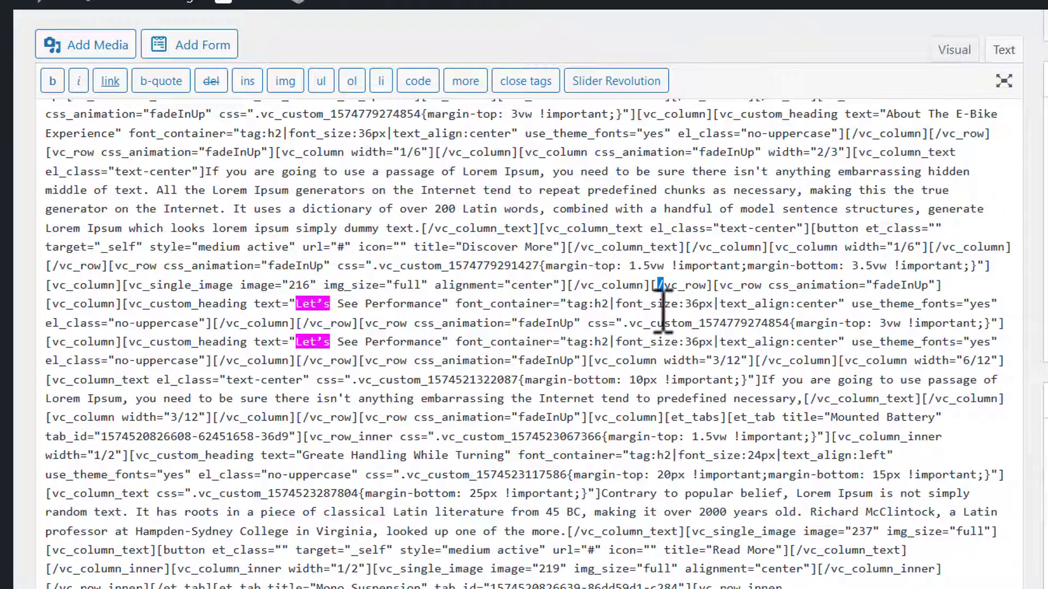
pyautogui.doubleClick(687, 288)
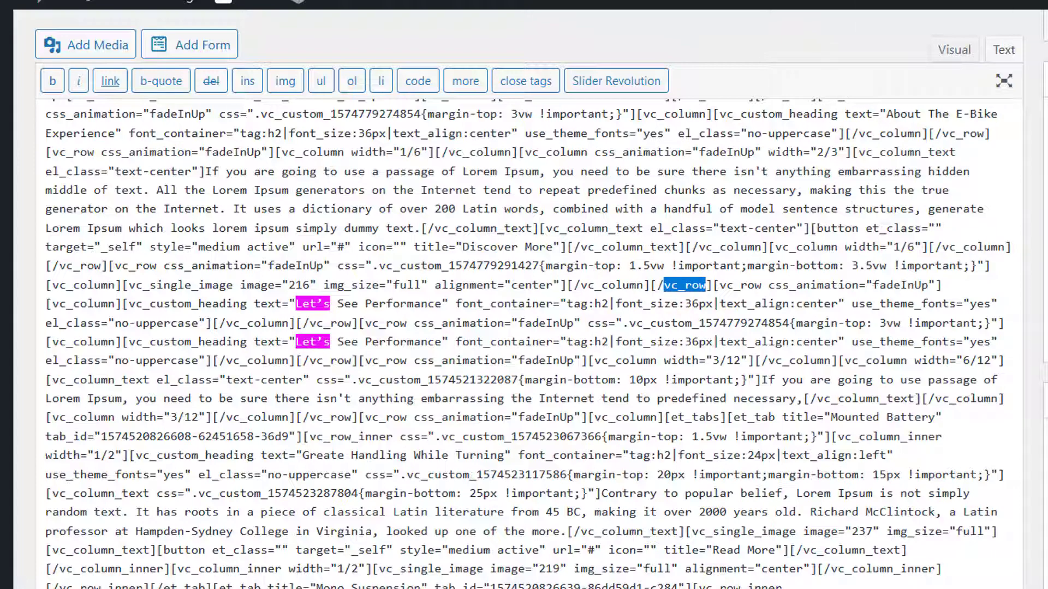
pyautogui.click(714, 284)
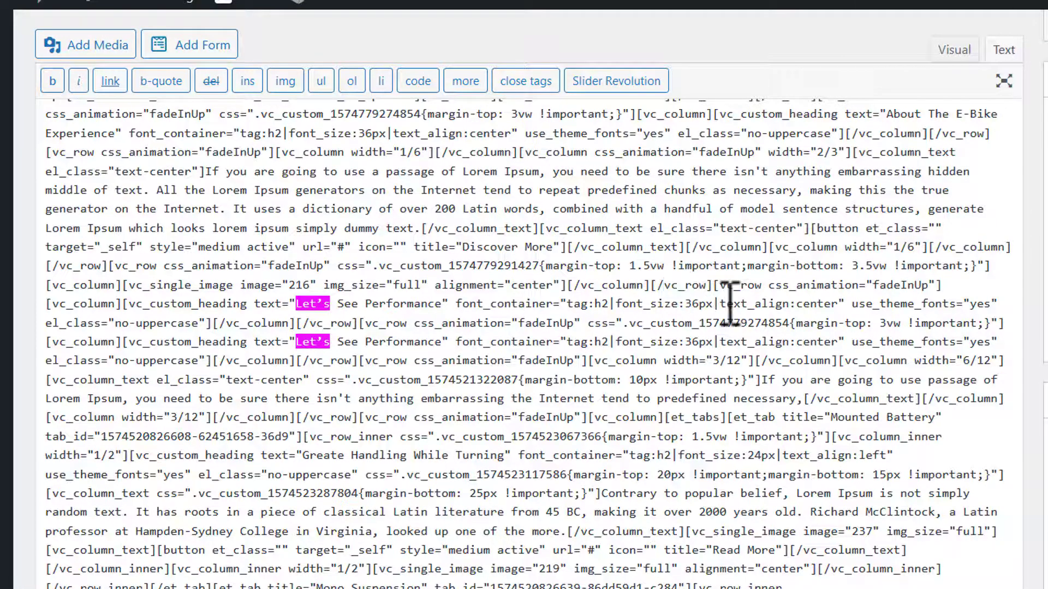
pyautogui.moveTo(716, 285); pyautogui.dragTo(954, 280)
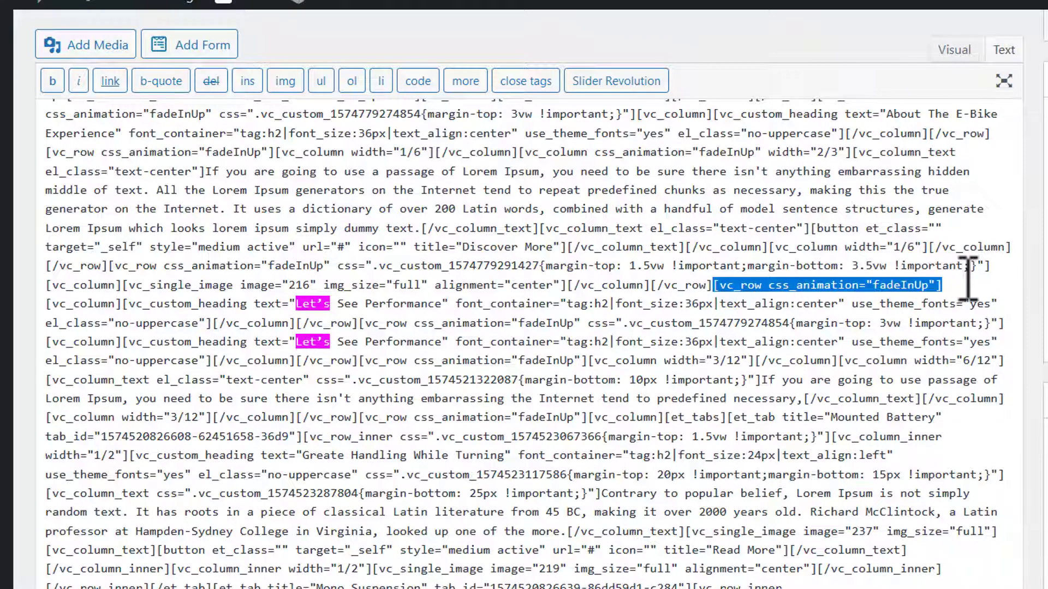
pyautogui.click(654, 287)
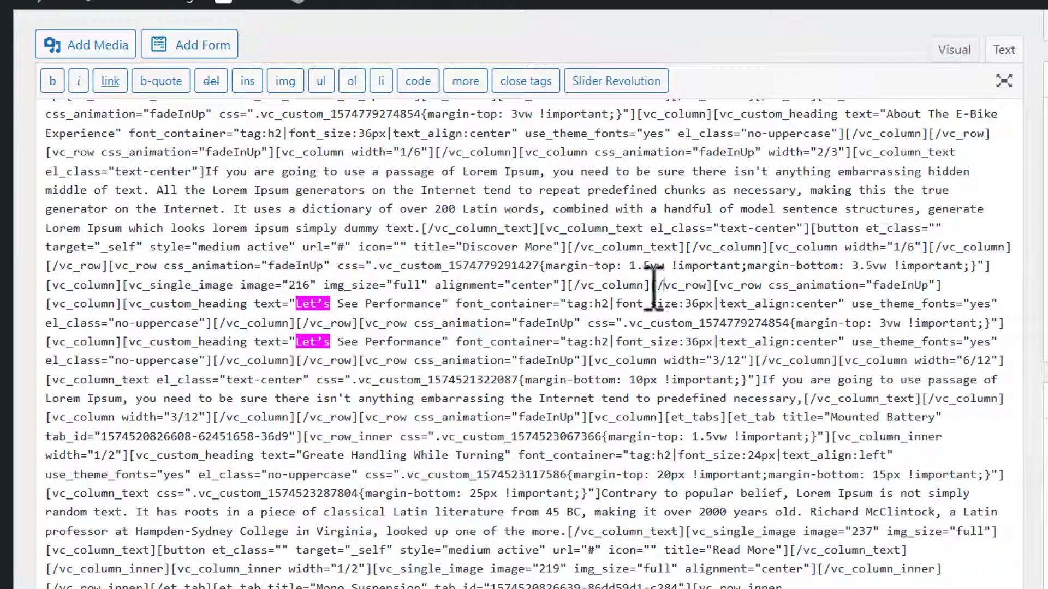
pyautogui.moveTo(653, 285); pyautogui.dragTo(358, 326)
pyautogui.click(725, 282)
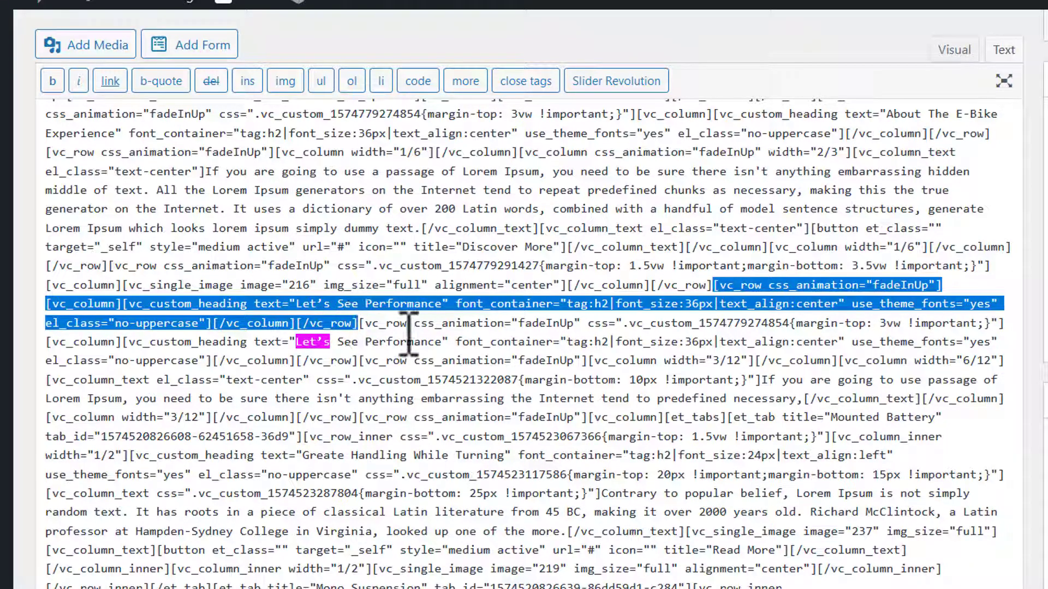
pyautogui.press('Delete')
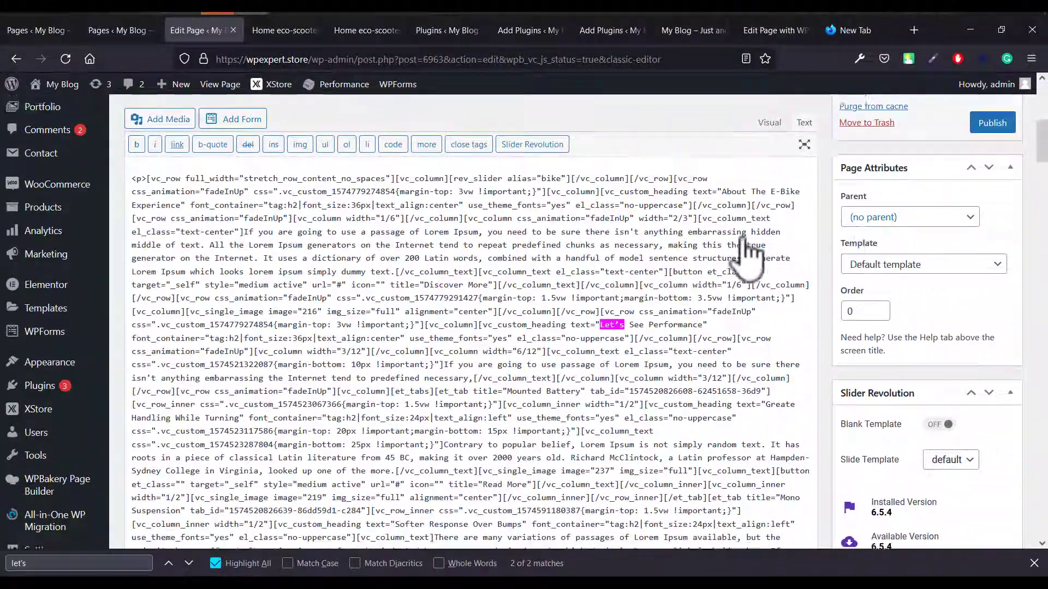
# Preview the draft Home eco-scooter page in a new tab, then go back to its editor.
pyautogui.scroll(1, 749, 251)
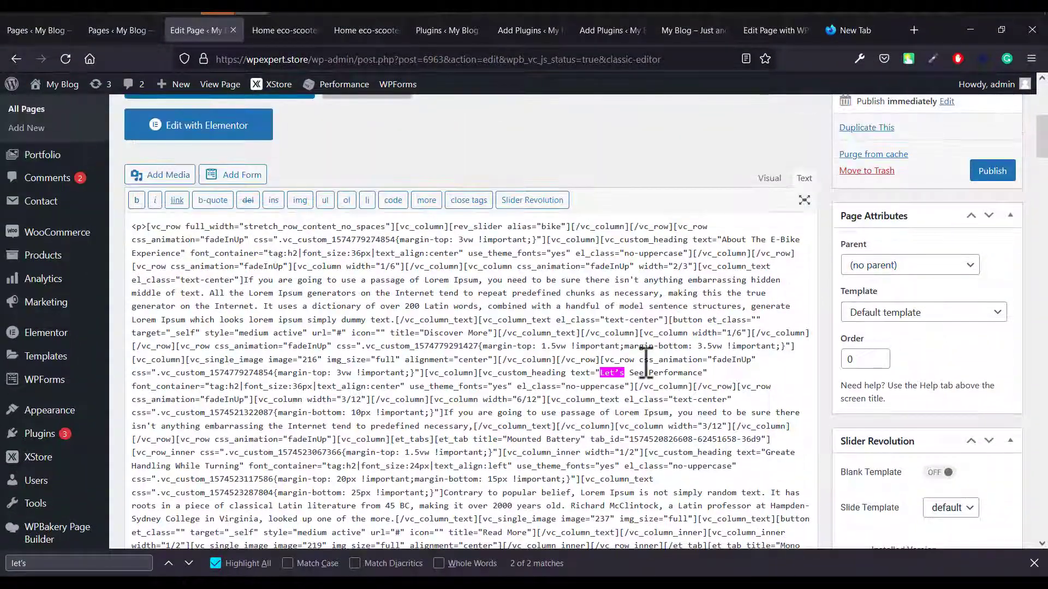
pyautogui.scroll(4, 944, 223)
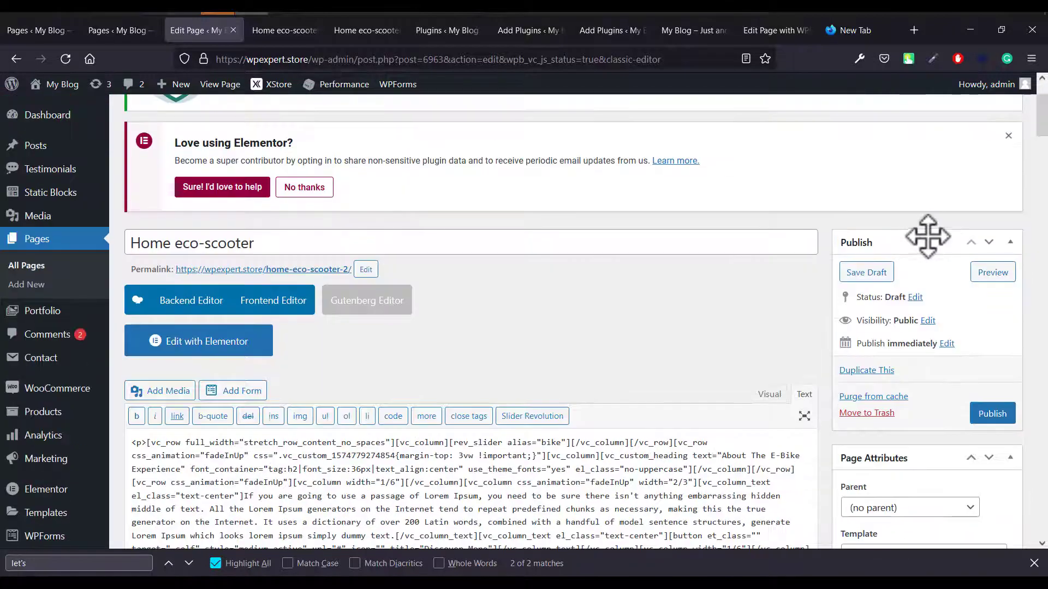
pyautogui.click(992, 273)
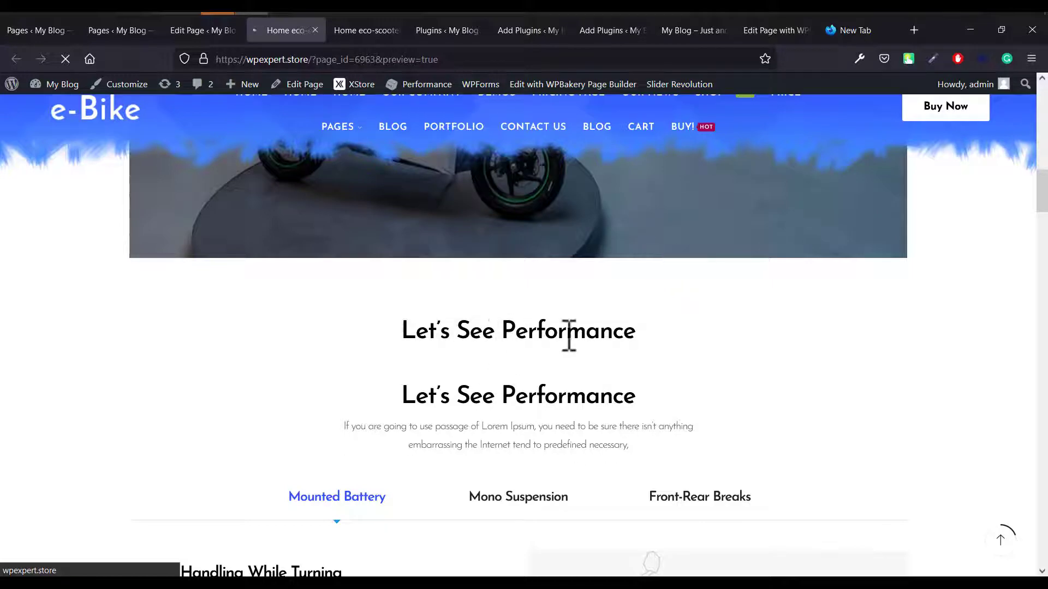
pyautogui.click(188, 30)
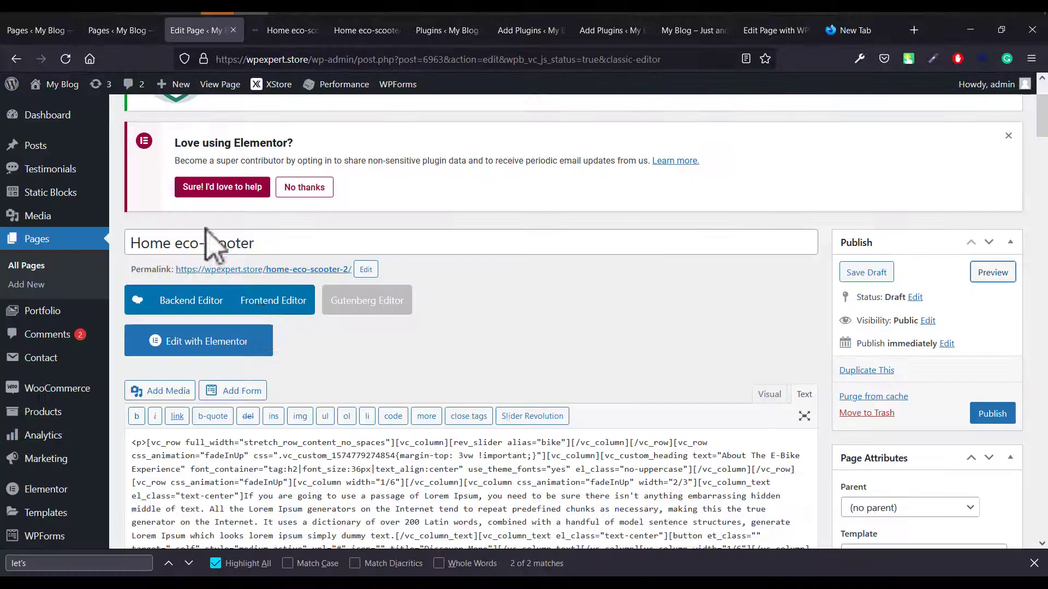
# Cancel the Frontend Editor prompt and load the draft in WPBakery's Backend Editor, comparing its rows with the preview.
pyautogui.click(246, 306)
pyautogui.click(608, 341)
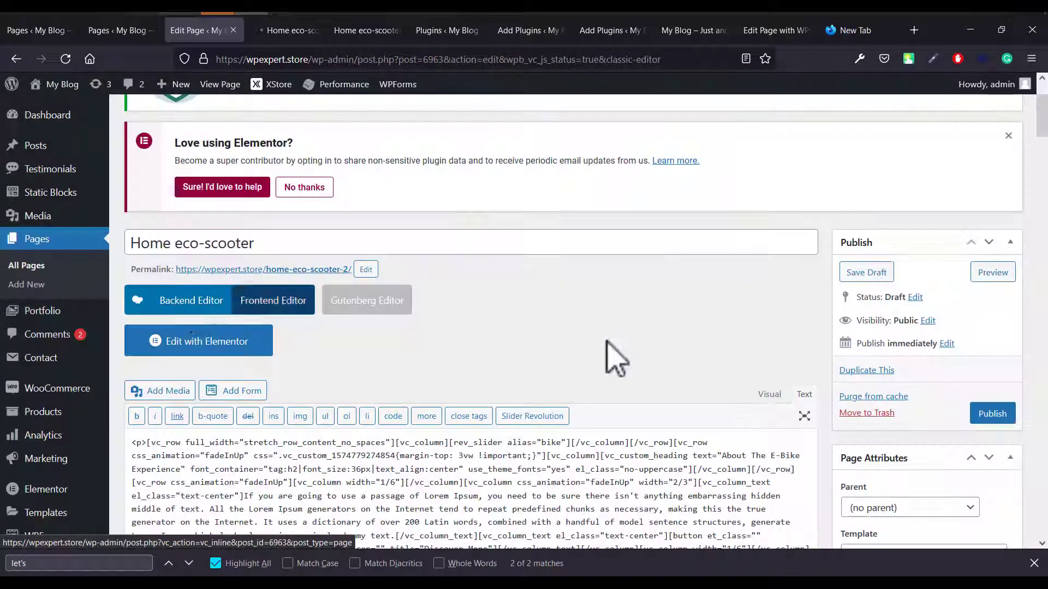
pyautogui.click(187, 304)
pyautogui.scroll(-13, 631, 321)
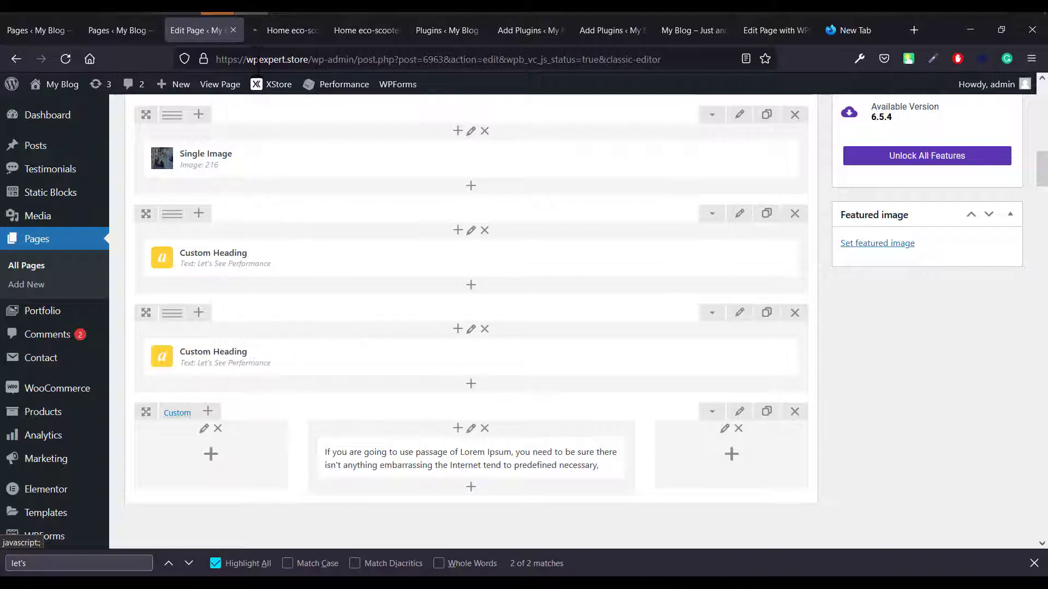
pyautogui.click(285, 38)
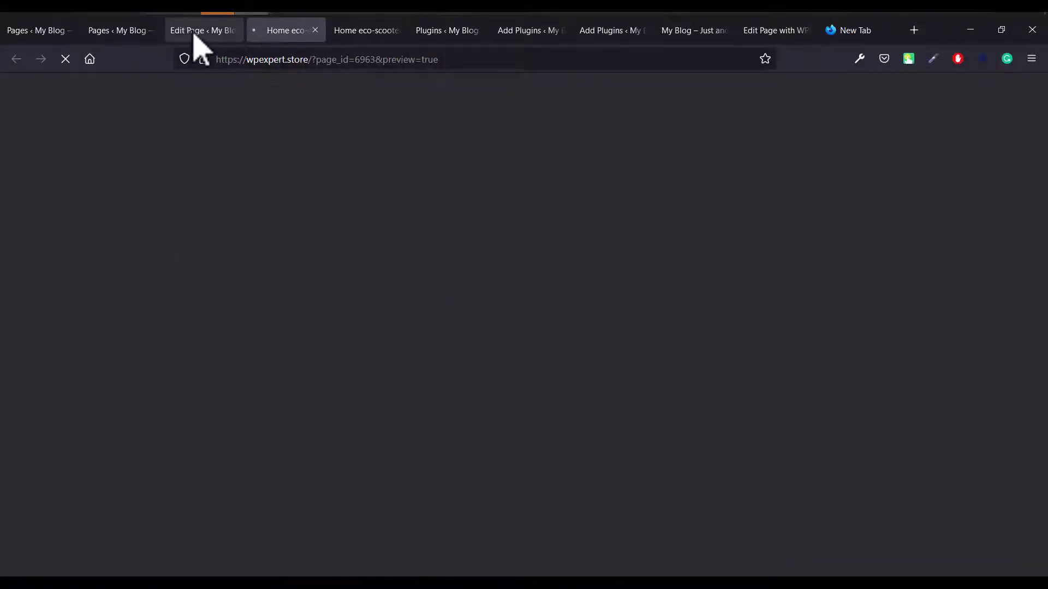
pyautogui.click(195, 34)
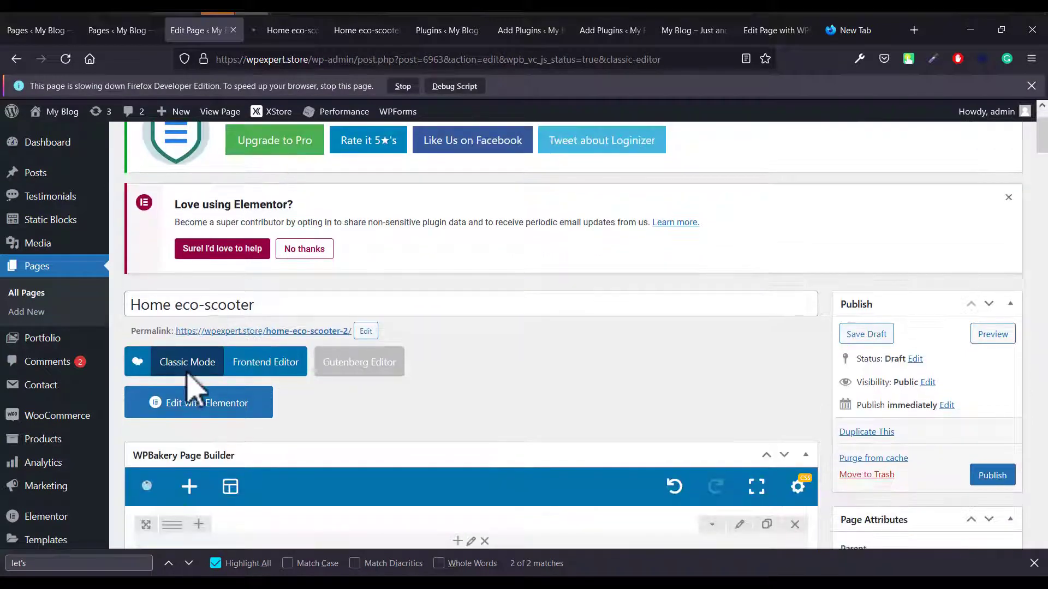
pyautogui.scroll(-3, 186, 235)
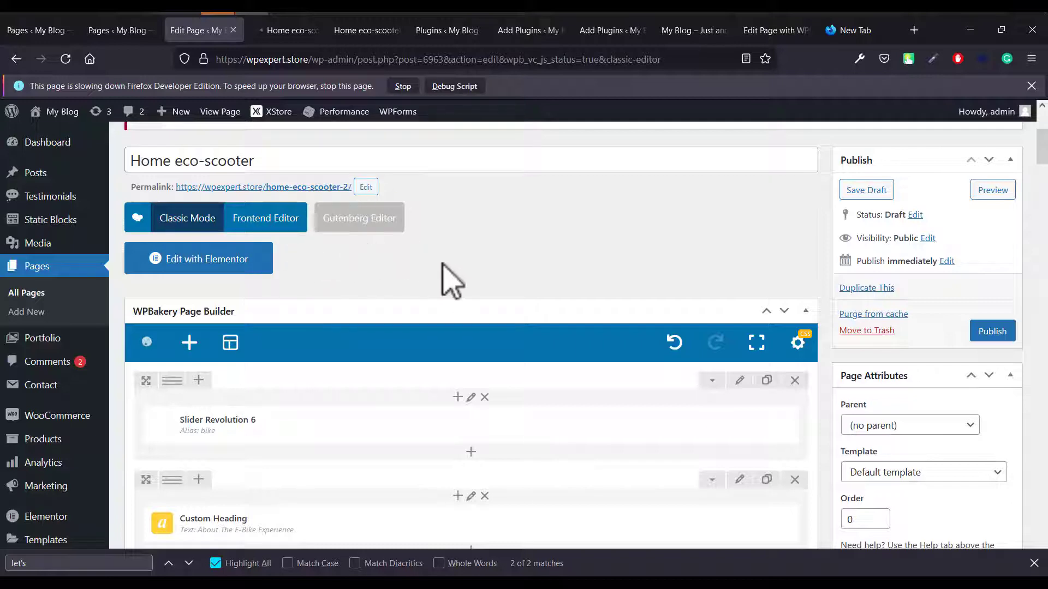
# Return to the classic Text view showing raw shortcode with a single Let's See Performance heading.
pyautogui.scroll(3, 374, 290)
pyautogui.hotkey('ctrl', '9')
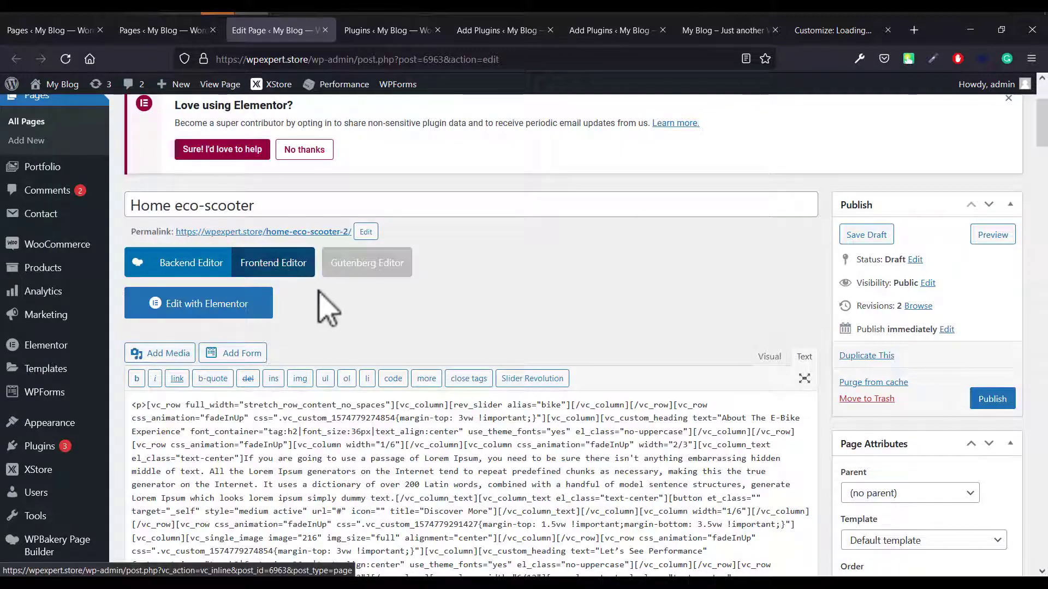
pyautogui.scroll(-3, 551, 270)
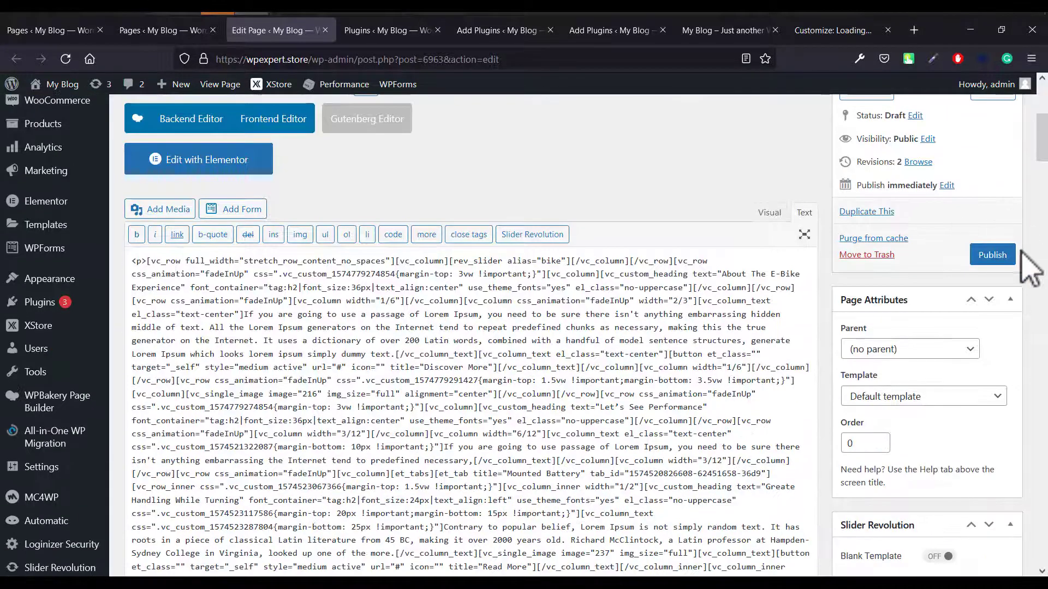
pyautogui.scroll(3, 922, 218)
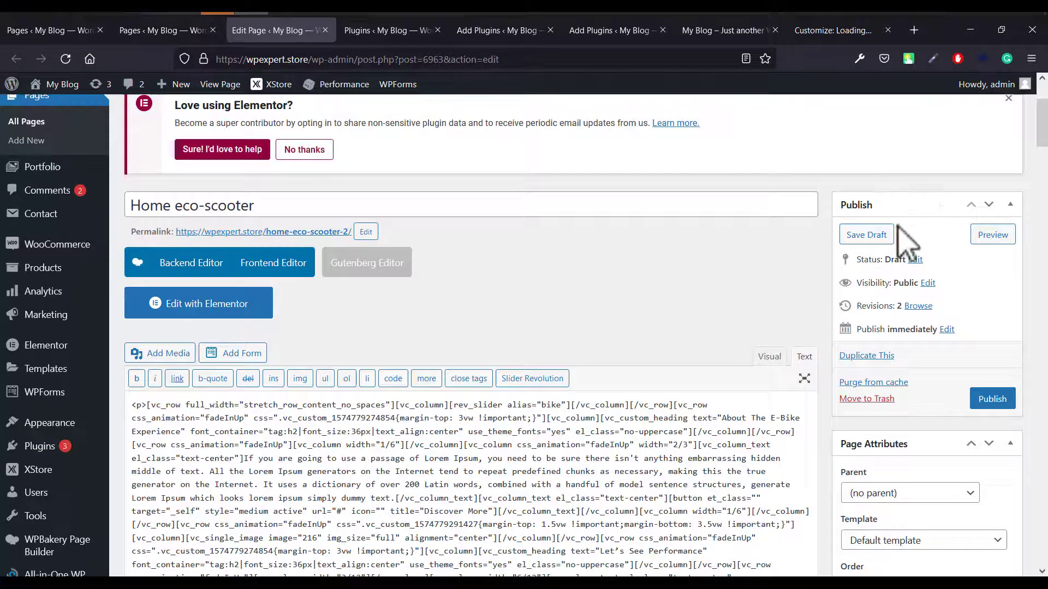
# Publish the edited page and check which page the Customizer's Homepage Settings currently uses.
pyautogui.click(996, 407)
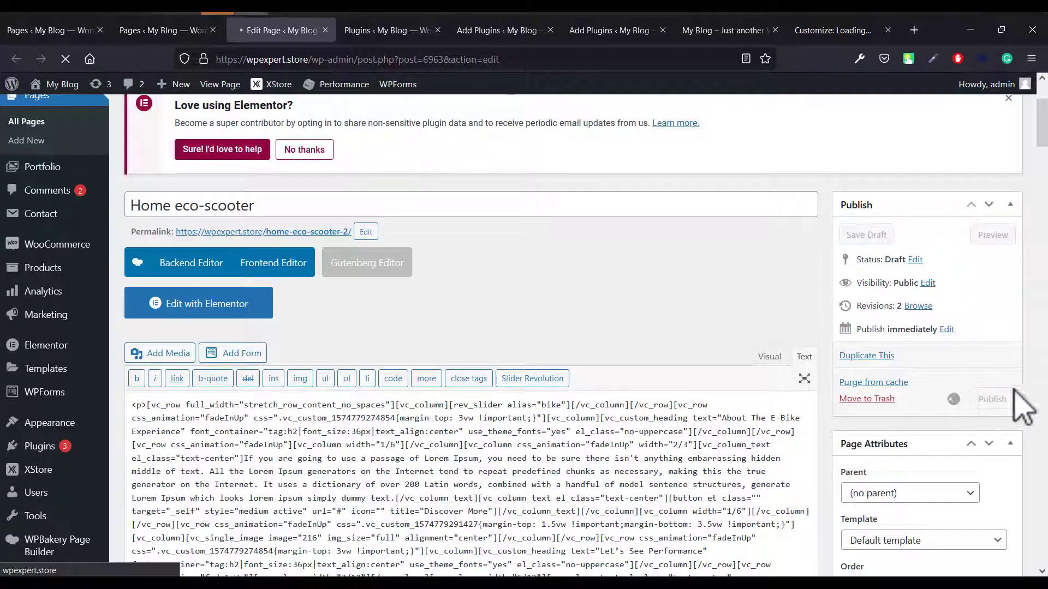
pyautogui.doubleClick(282, 206)
pyautogui.hotkey('ctrl', 'a')
pyautogui.press('Right')
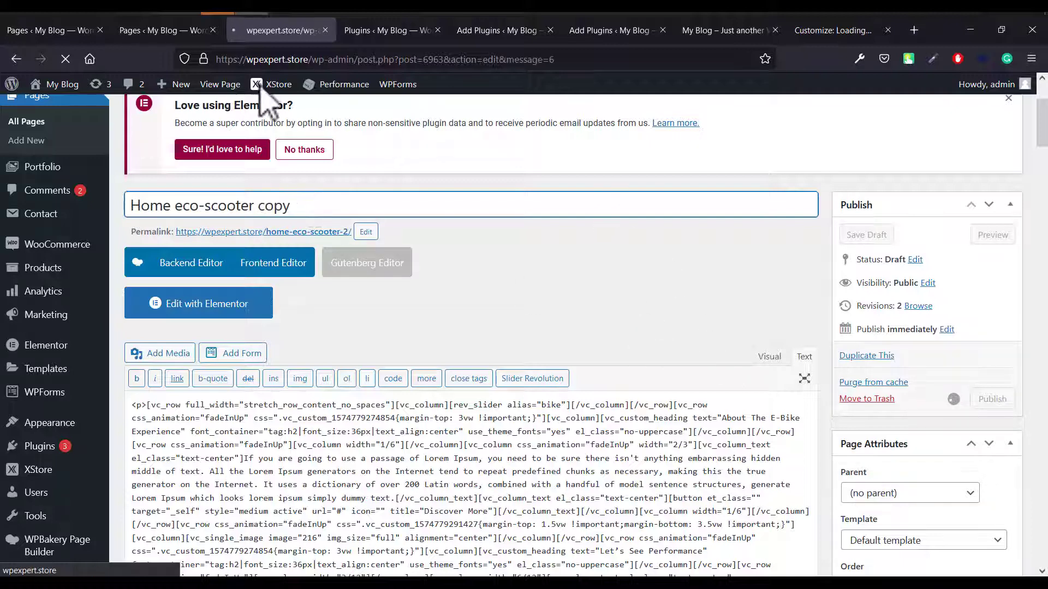
pyautogui.click(834, 30)
pyautogui.scroll(-3, 99, 376)
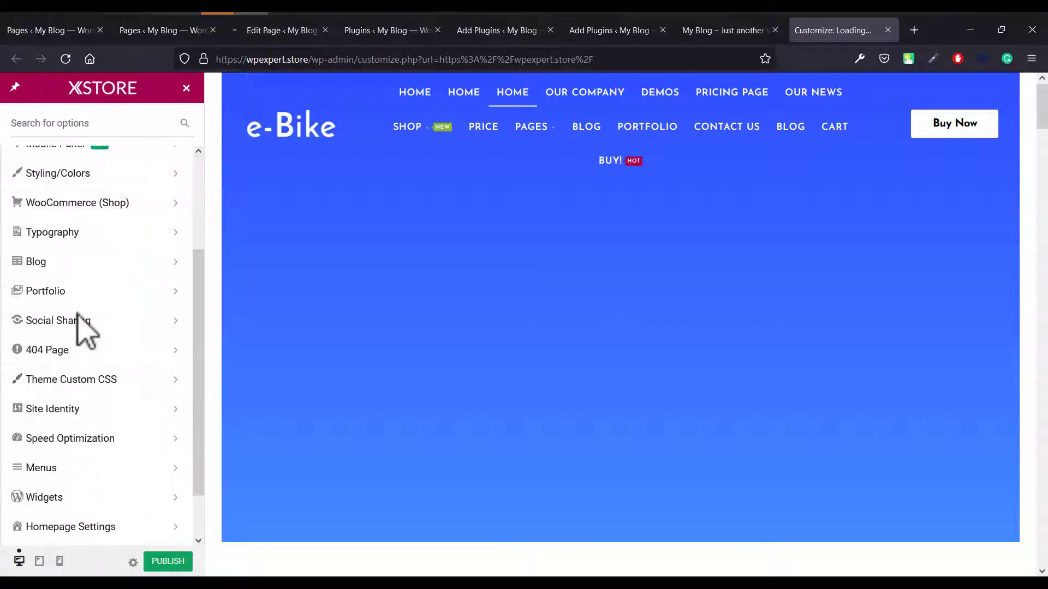
pyautogui.scroll(-2, 87, 425)
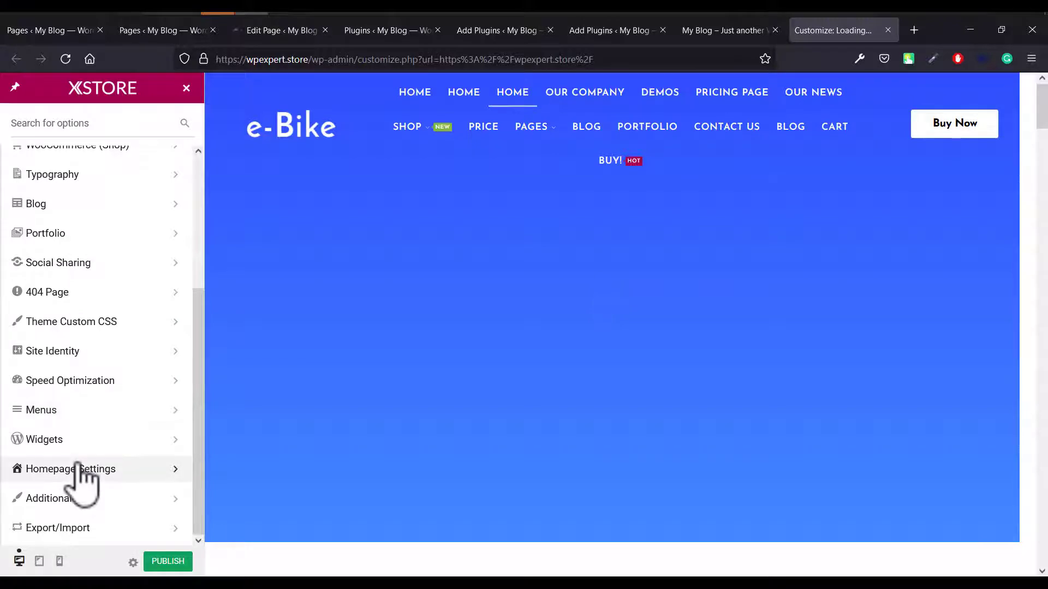
pyautogui.click(274, 42)
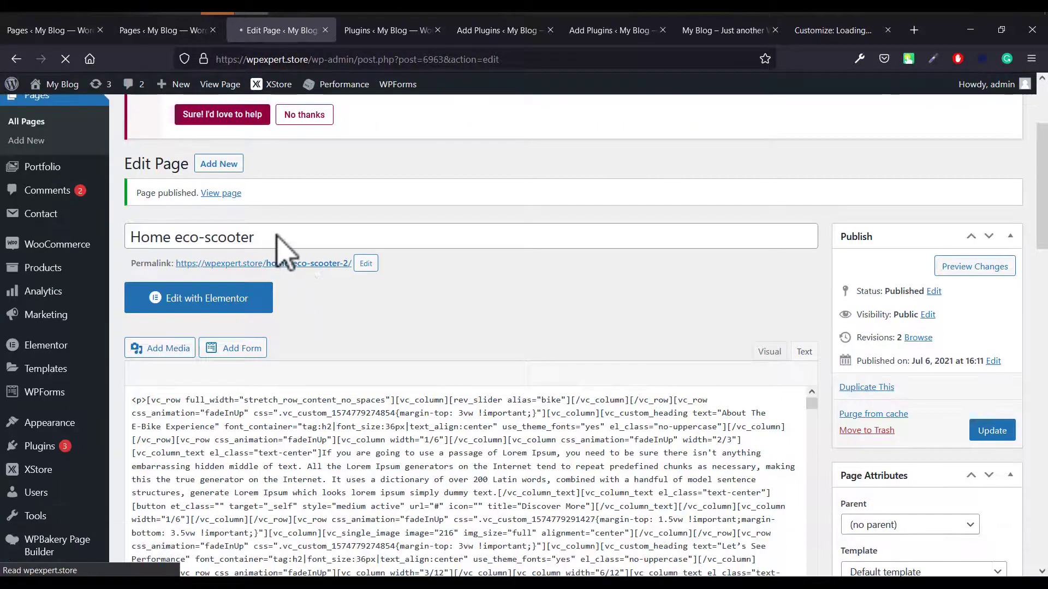
# Rename the page title to 'Home eco-scooter copy' and save it with Update.
pyautogui.click(278, 236)
pyautogui.write('copy')
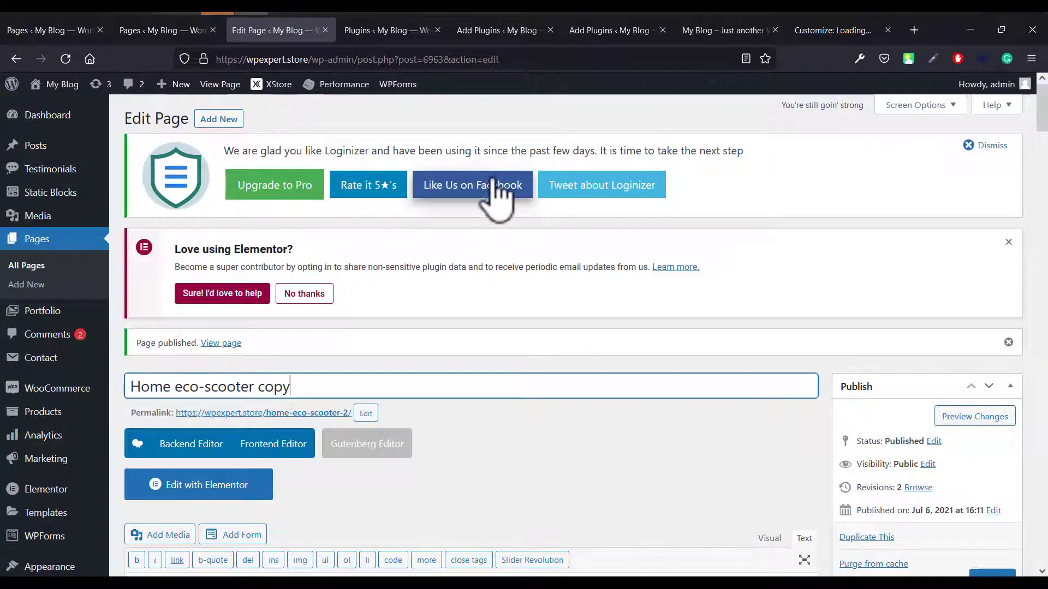
pyautogui.scroll(-3, 497, 198)
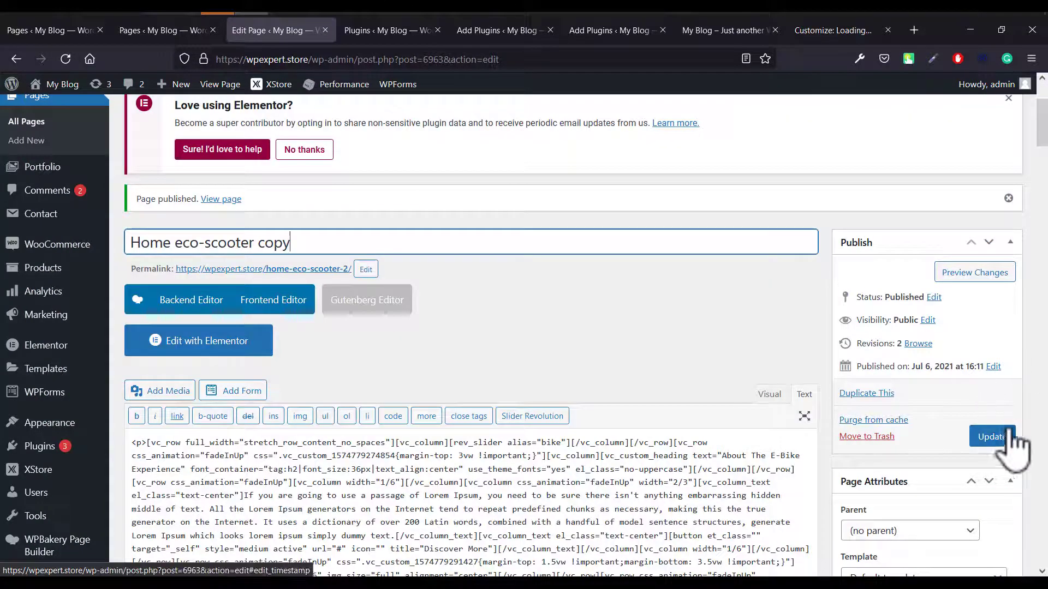
pyautogui.click(991, 437)
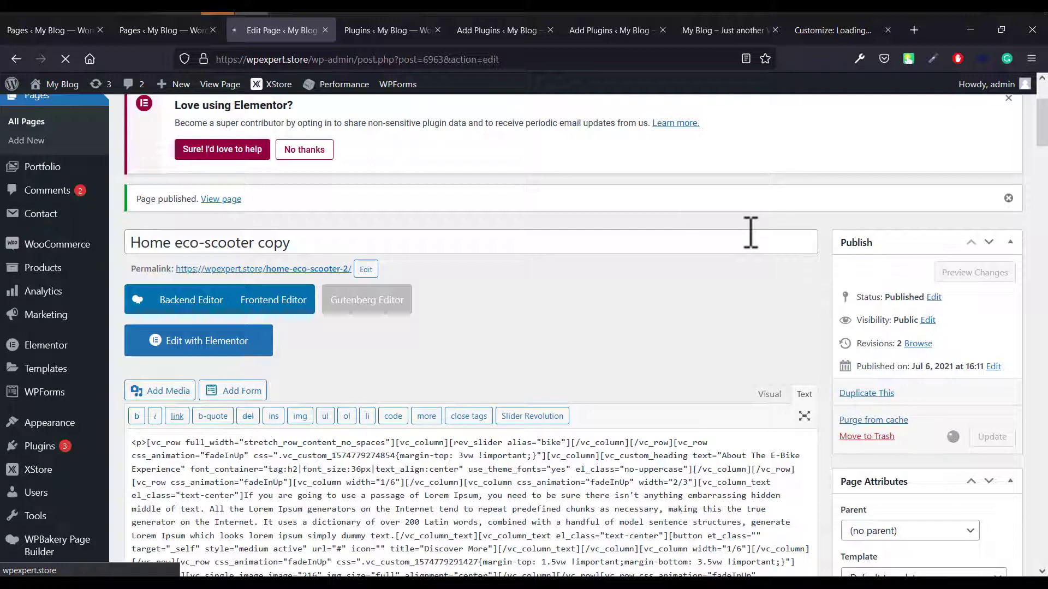
# Open the XStore Customizer in a new tab from the live site's homepage.
pyautogui.middleClick(837, 38)
pyautogui.click(805, 36)
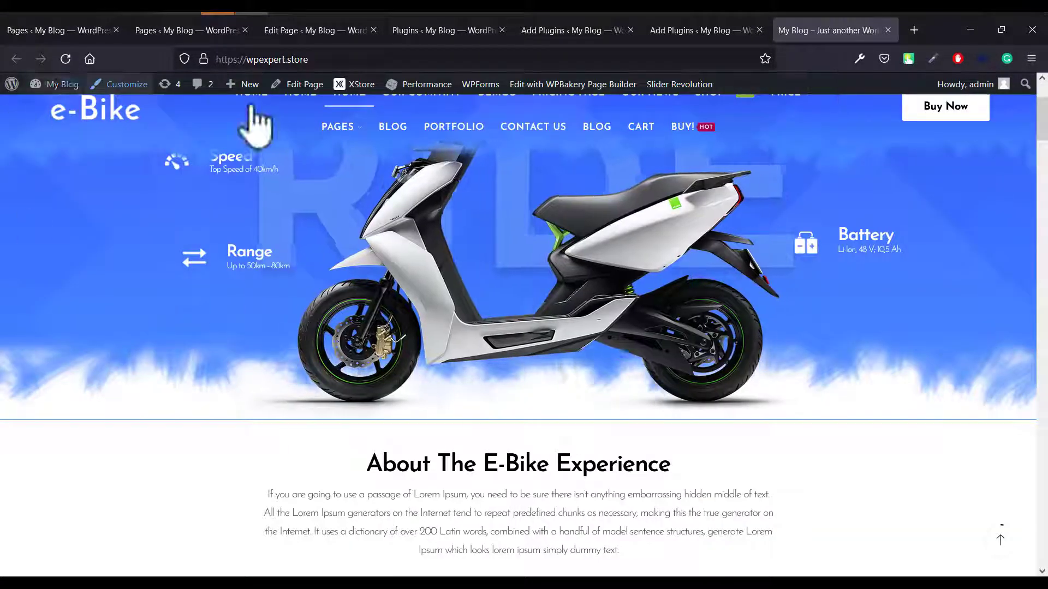
pyautogui.rightClick(139, 94)
pyautogui.click(147, 99)
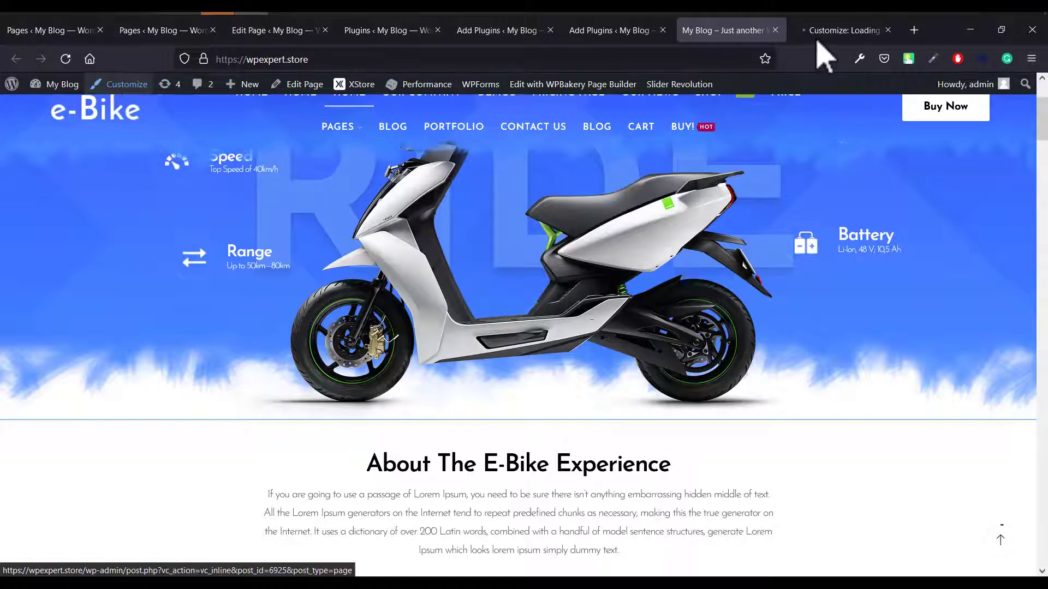
pyautogui.click(166, 30)
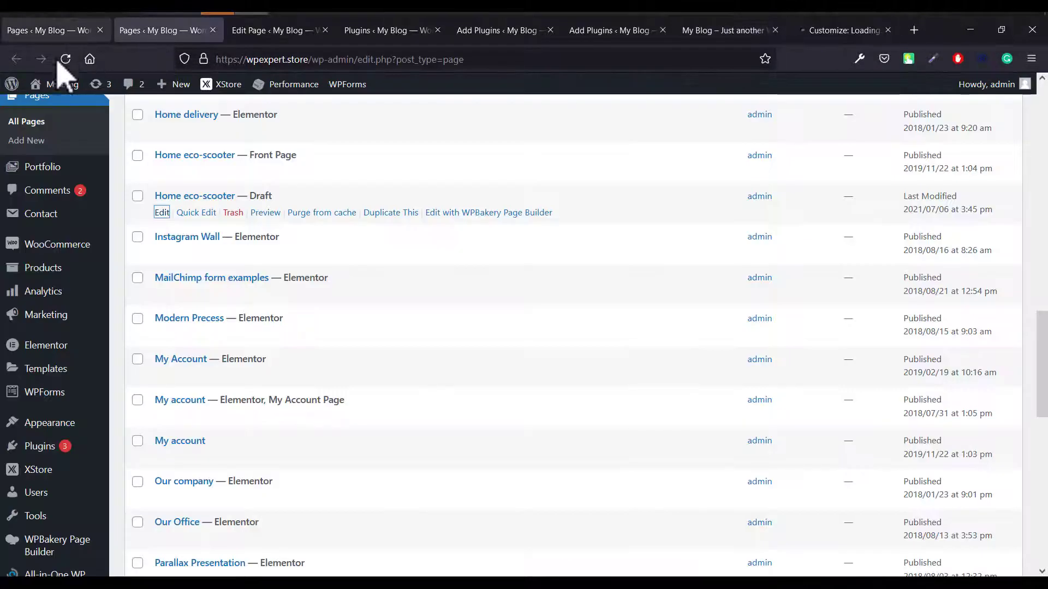
pyautogui.scroll(-1, 55, 344)
pyautogui.moveTo(51, 357)
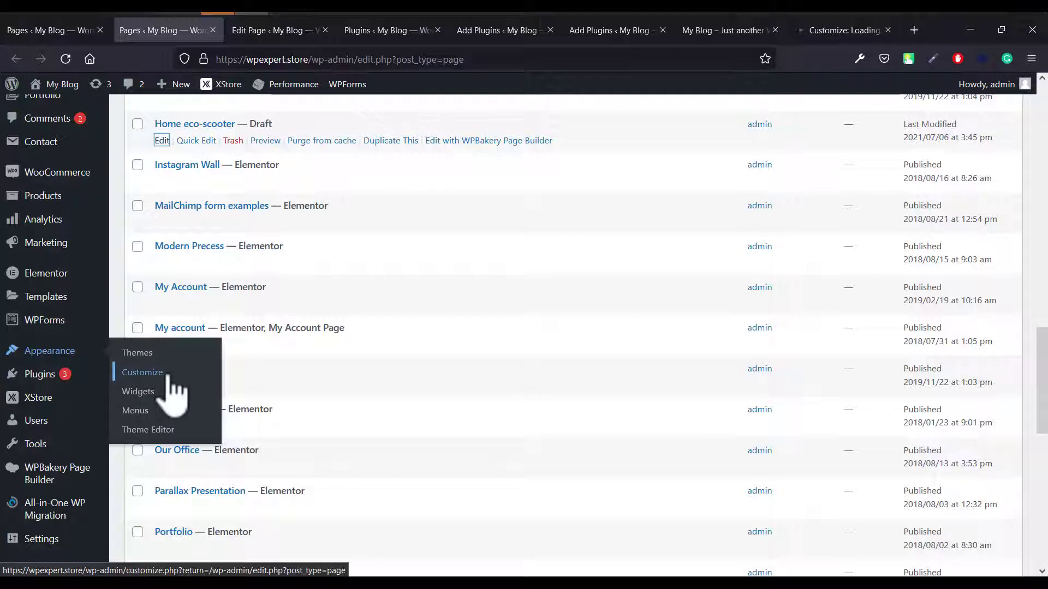
pyautogui.click(852, 32)
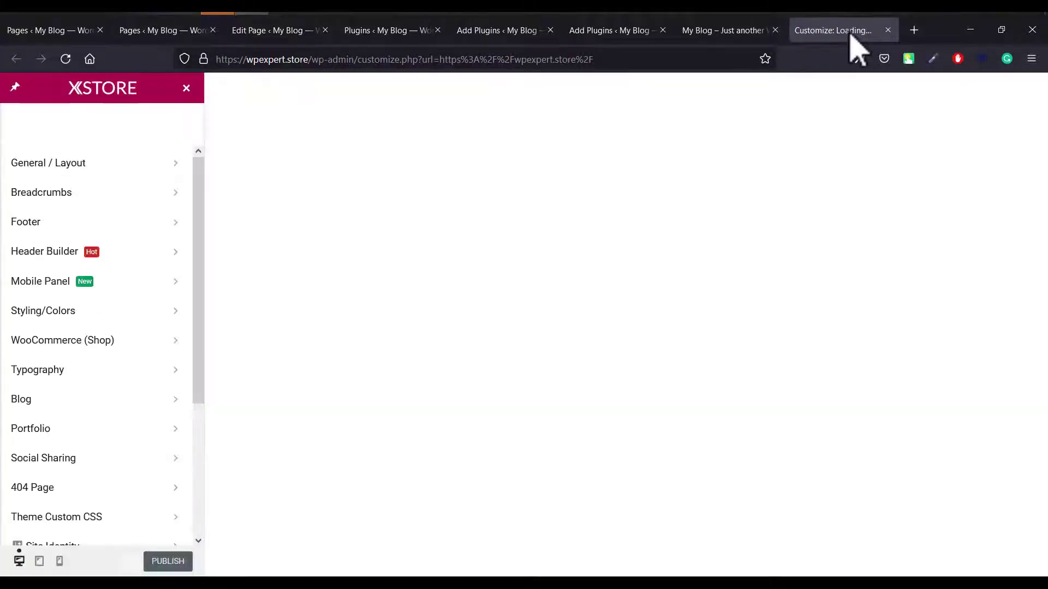
# Set the static Homepage to 'Home eco-scooter copy' in Homepage Settings and publish.
pyautogui.scroll(-3, 11, 284)
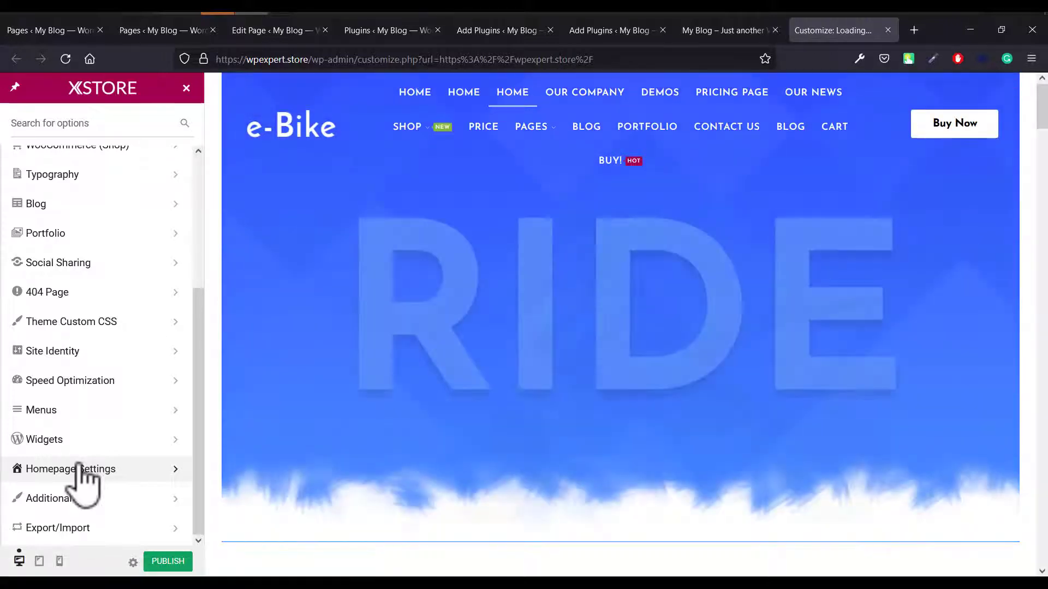
pyautogui.click(81, 469)
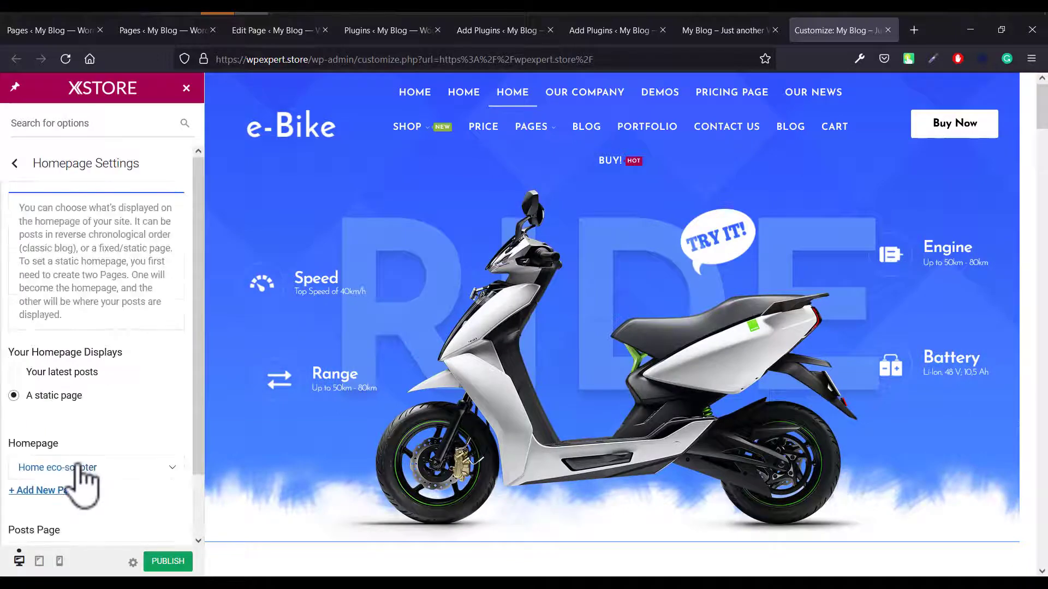
pyautogui.scroll(-2, 144, 484)
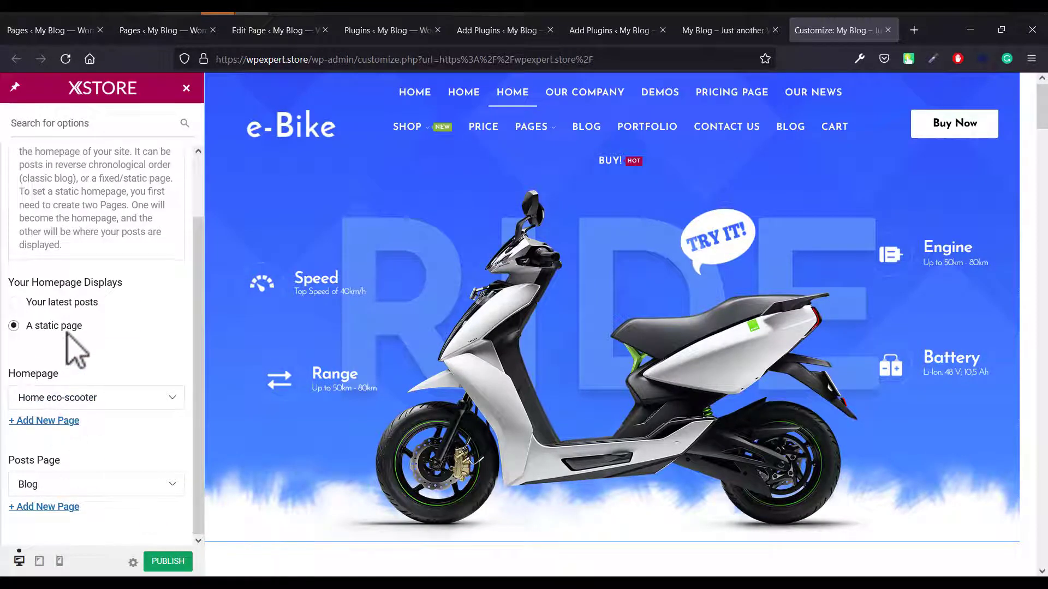
pyautogui.click(72, 398)
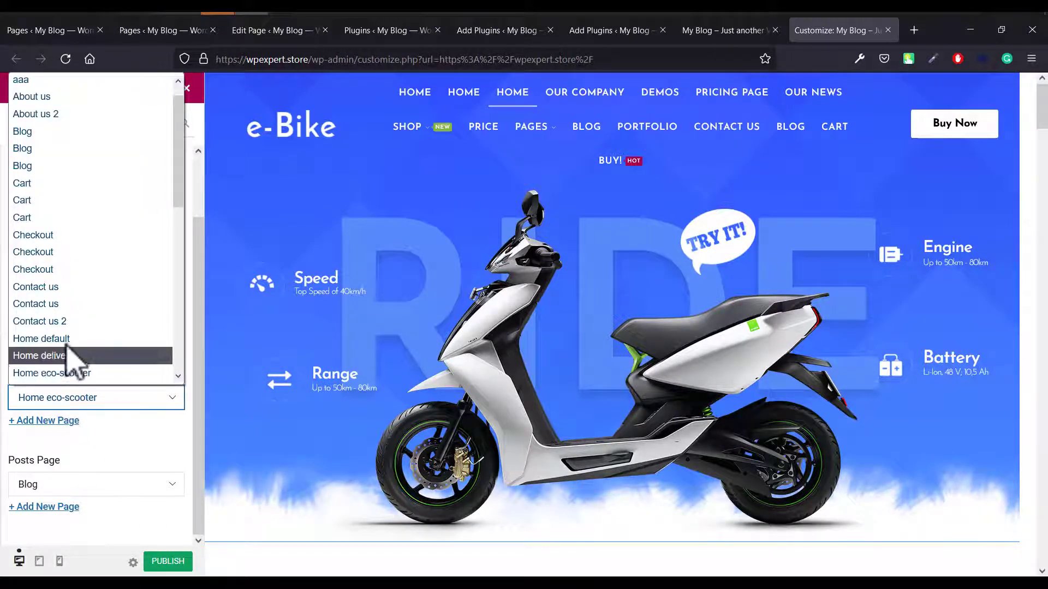
pyautogui.scroll(-3, 67, 349)
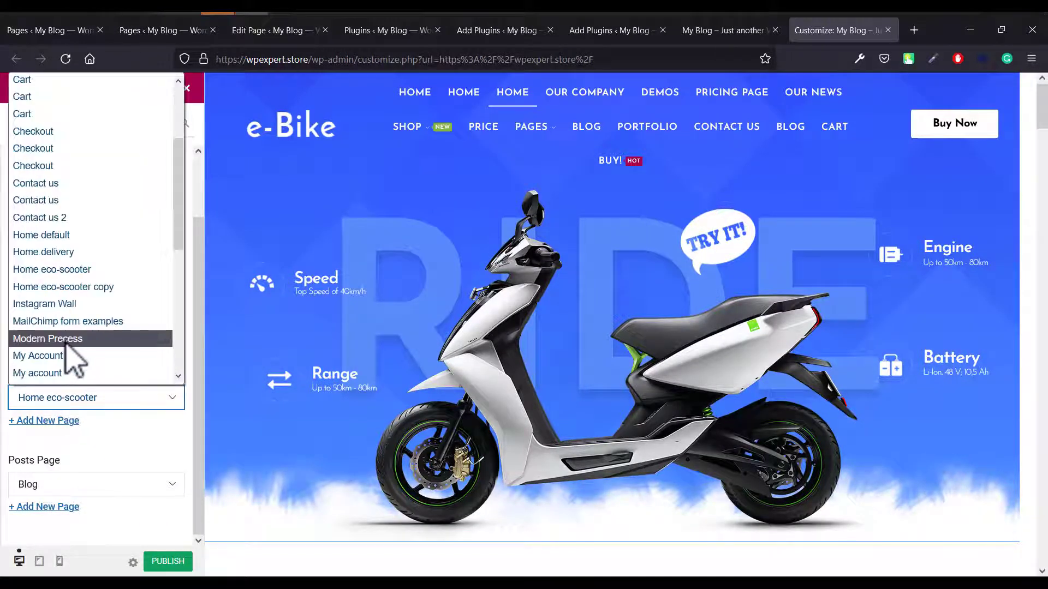
pyautogui.click(78, 289)
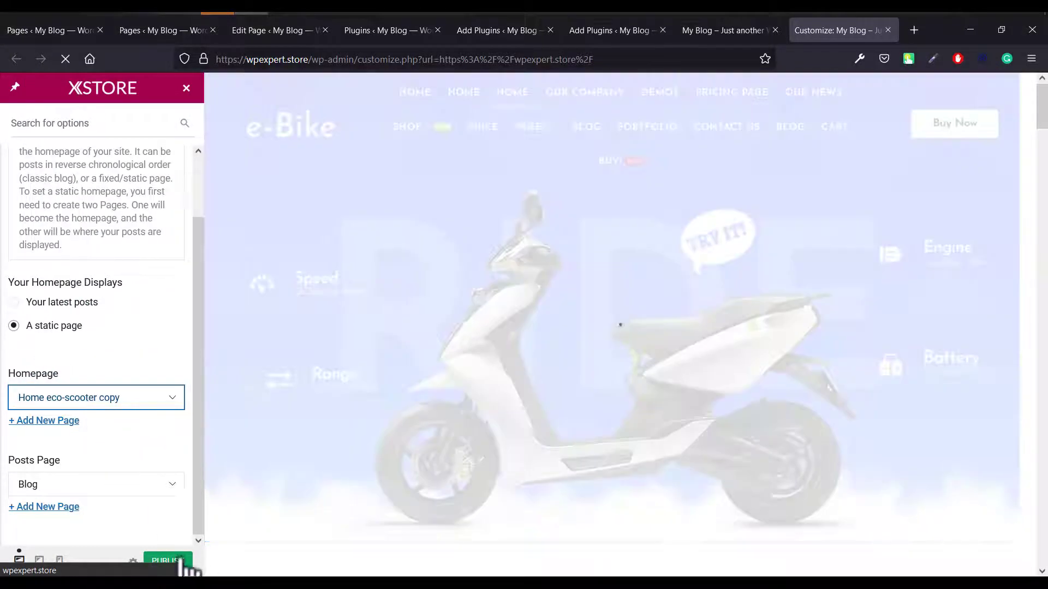
pyautogui.click(179, 563)
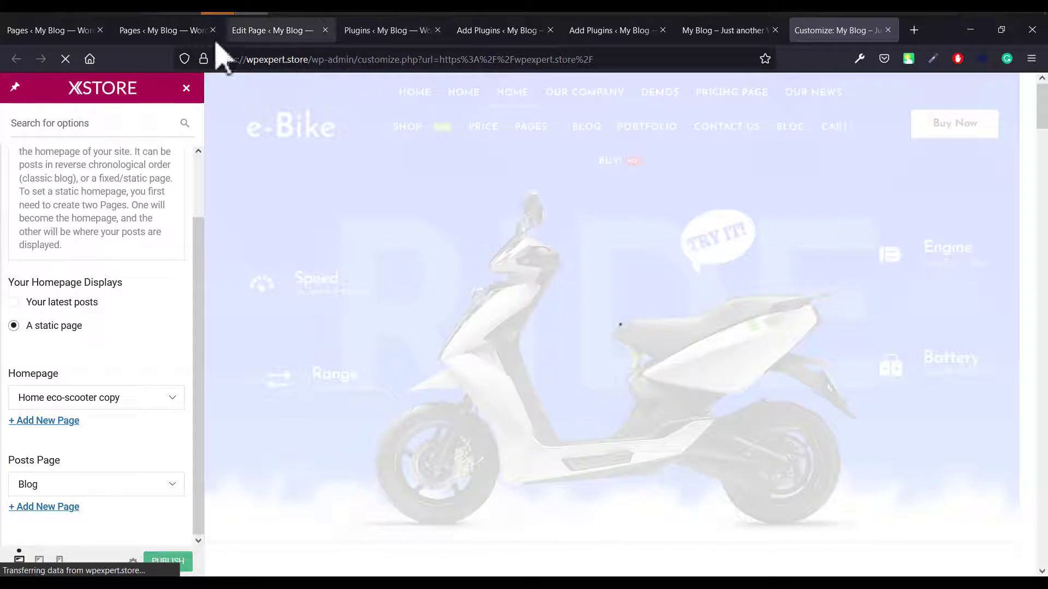
# Trash the original Home eco-scooter front page and open the copy's editor, each in a new tab.
pyautogui.click(180, 34)
pyautogui.scroll(3, 306, 257)
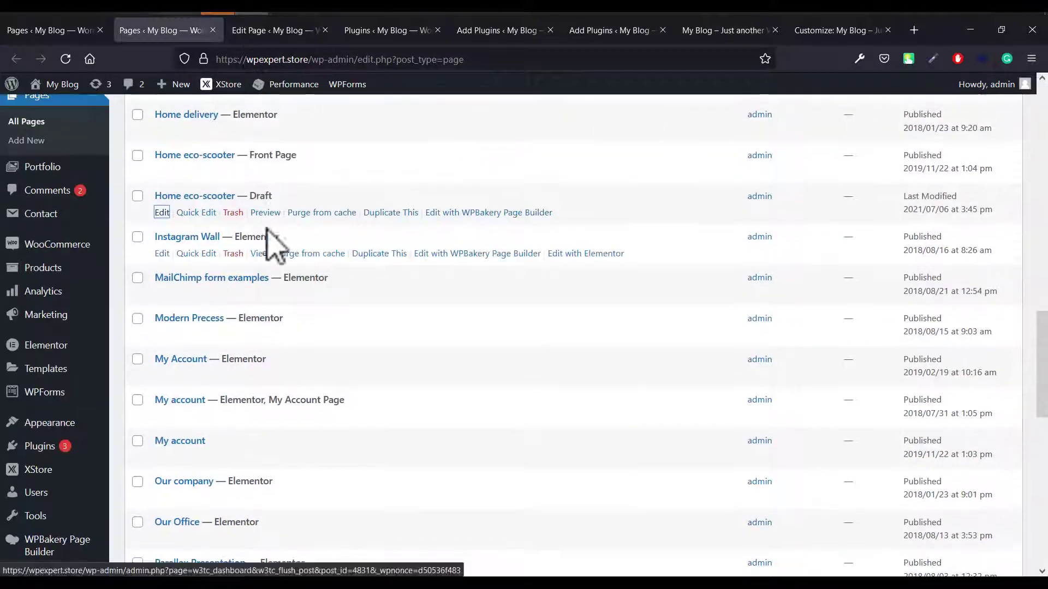
pyautogui.rightClick(235, 172)
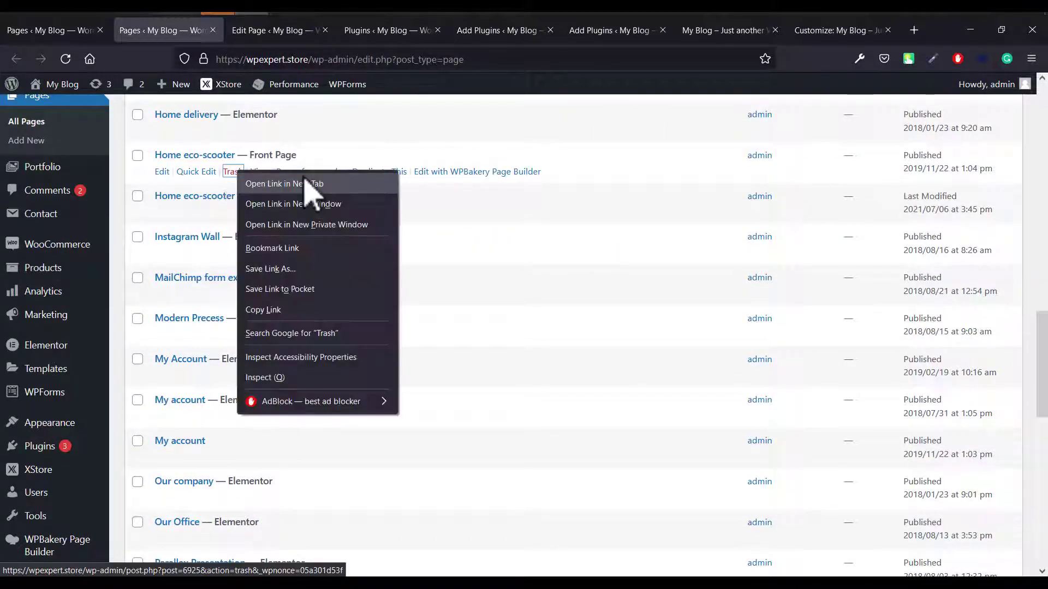
pyautogui.click(306, 185)
pyautogui.rightClick(162, 212)
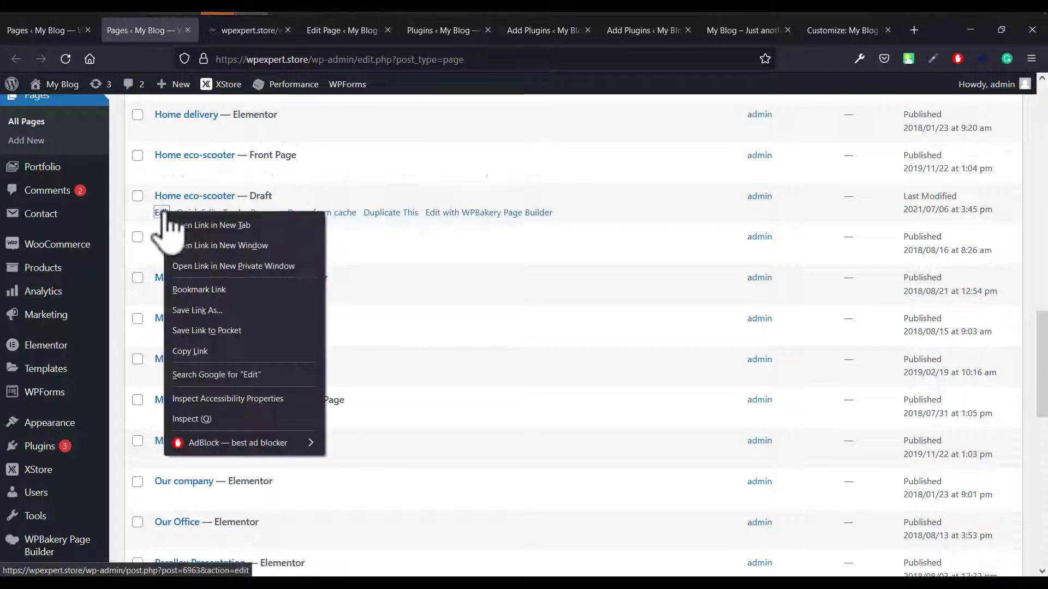
pyautogui.click(188, 226)
# Remove 'copy' from the title so it reads 'Home eco-scooter', then save with Update.
pyautogui.click(327, 30)
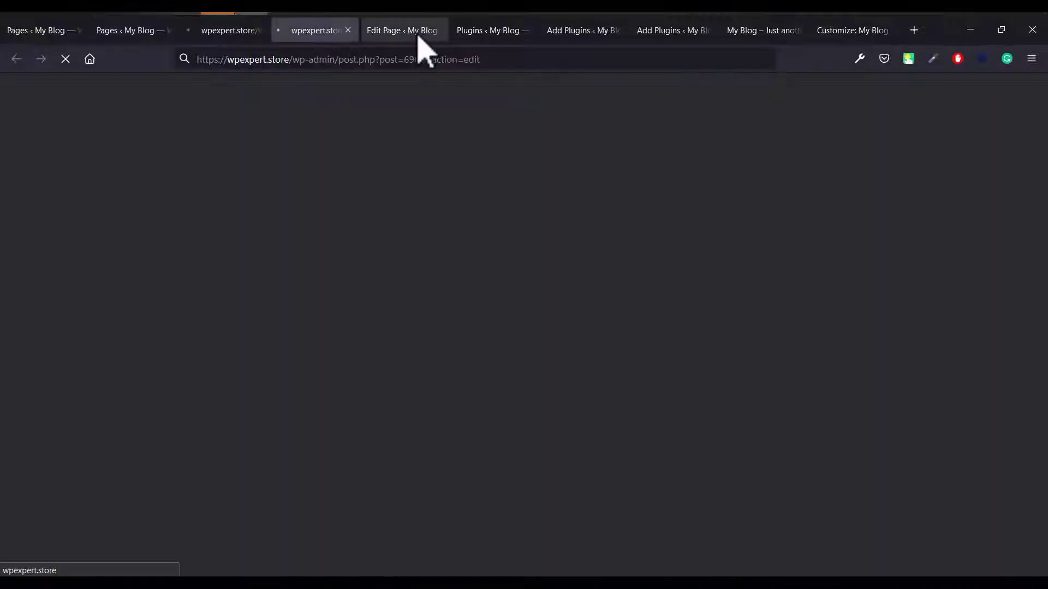
pyautogui.click(417, 33)
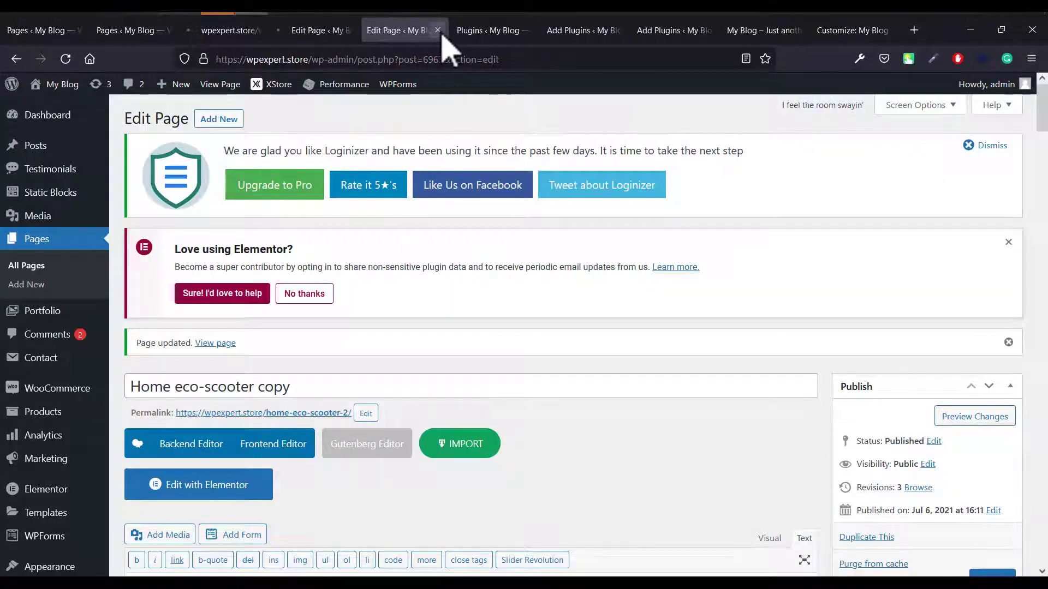
pyautogui.click(437, 30)
pyautogui.click(310, 31)
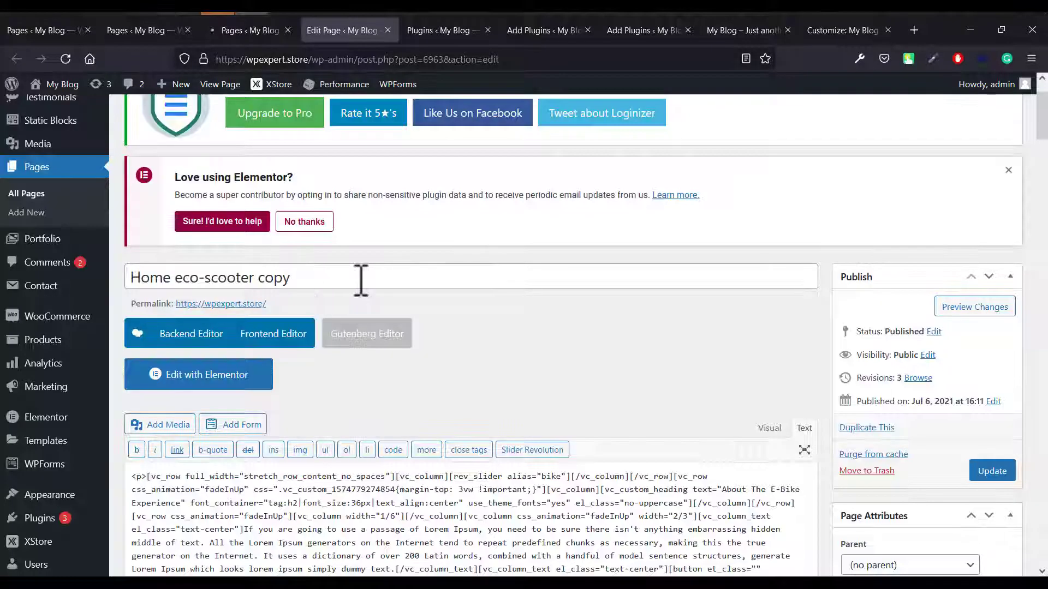
pyautogui.tripleClick(329, 274)
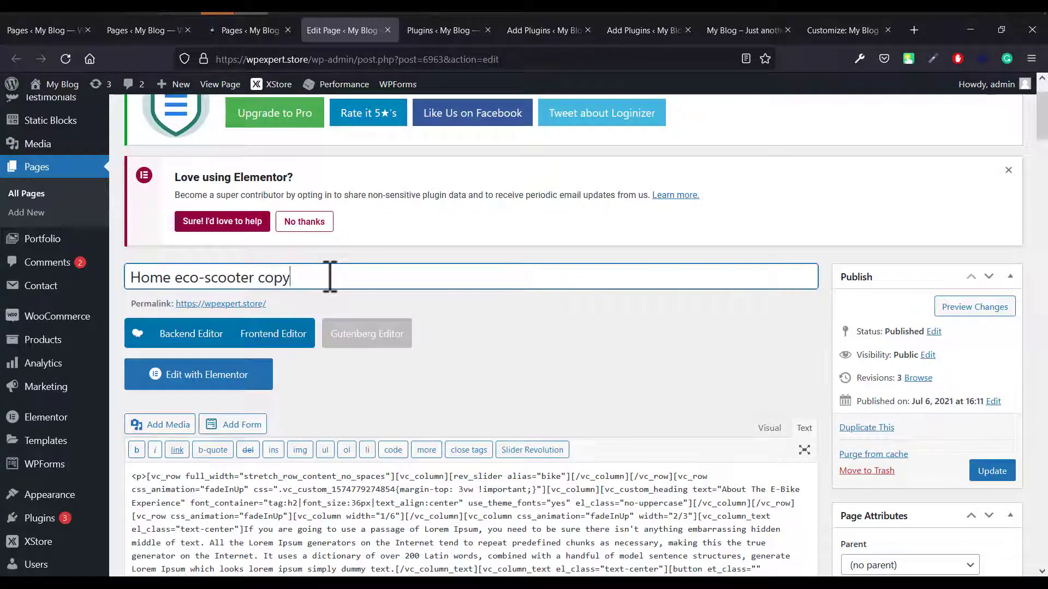
pyautogui.doubleClick(363, 274)
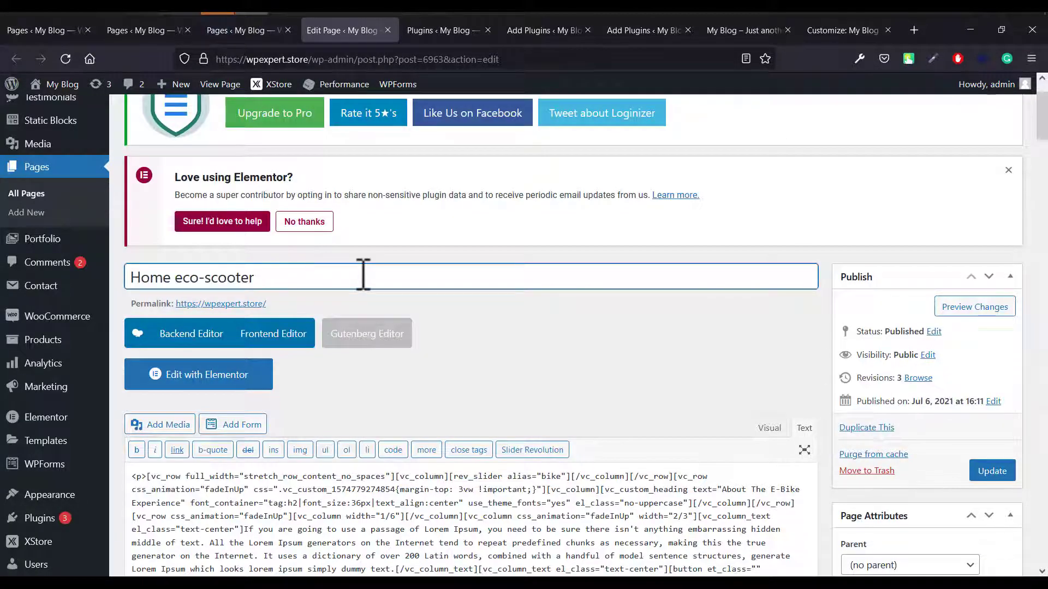
pyautogui.click(263, 305)
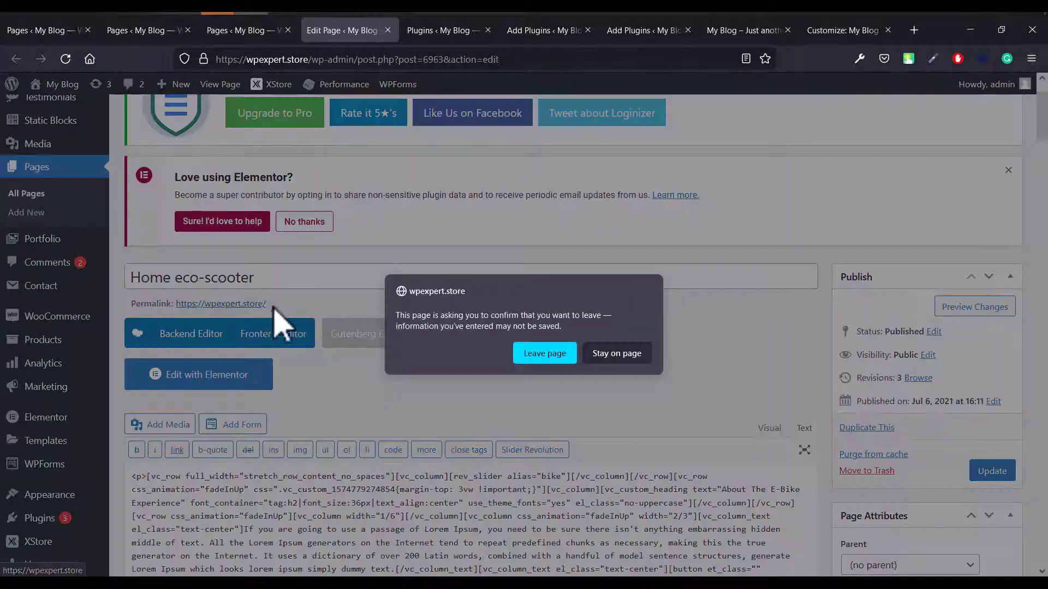
pyautogui.click(629, 363)
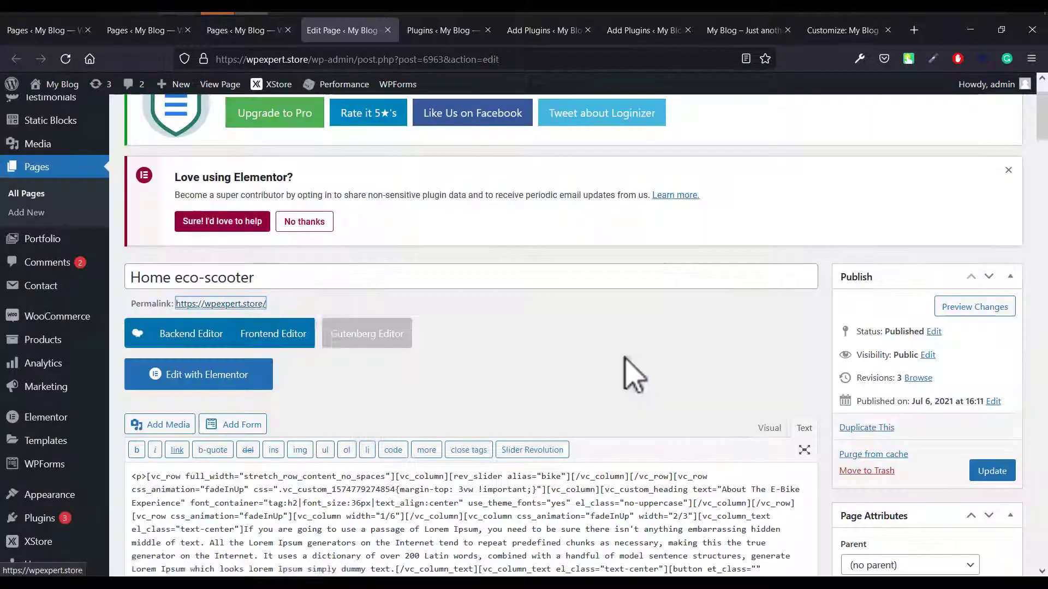
pyautogui.click(992, 472)
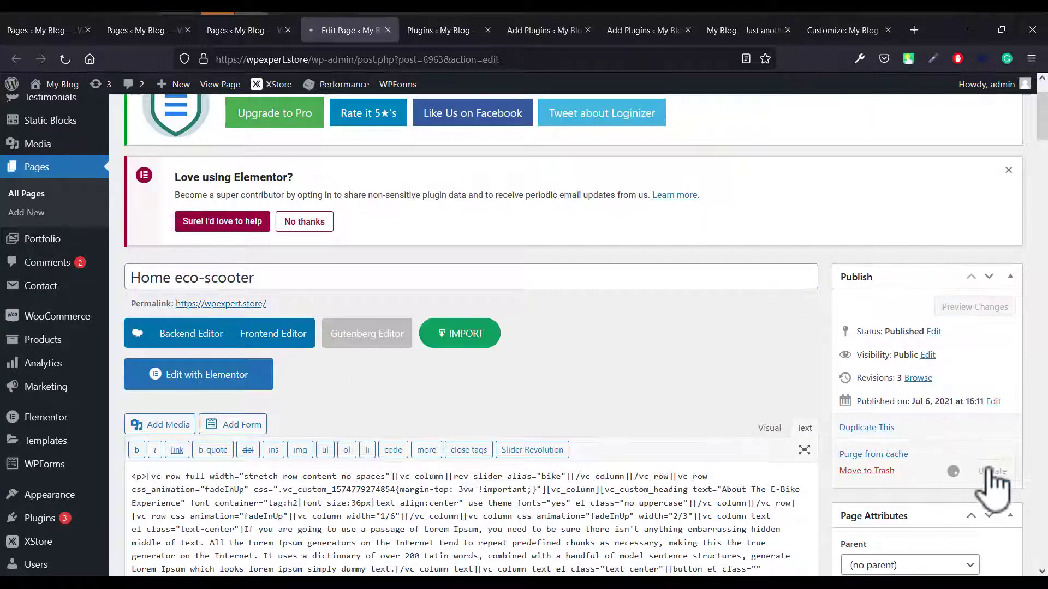
pyautogui.click(242, 31)
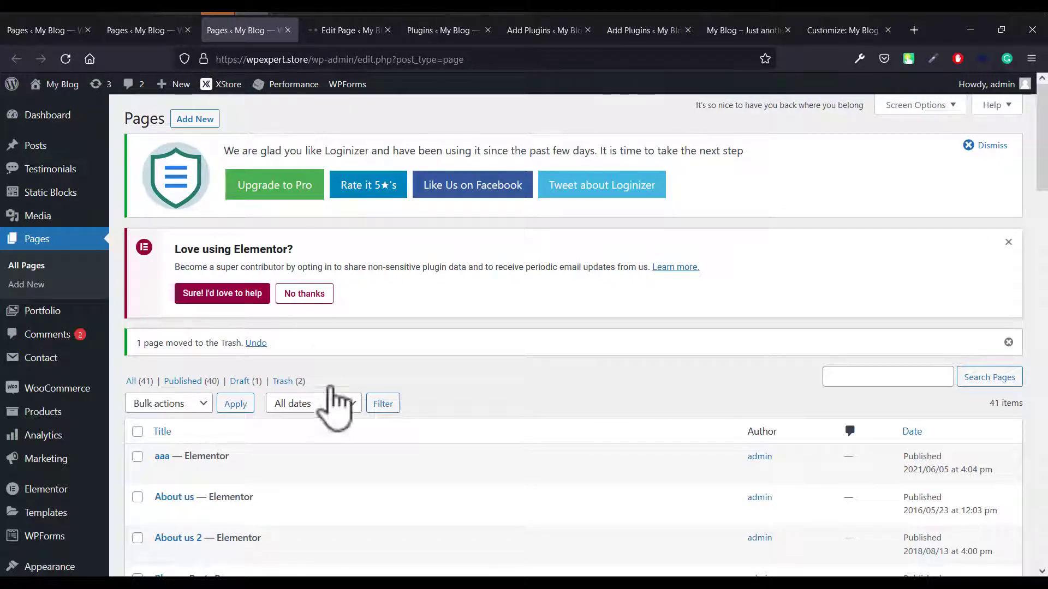
# Review the saved Home eco-scooter edit page in the other tab.
pyautogui.hotkey('ctrl', 'Tab')
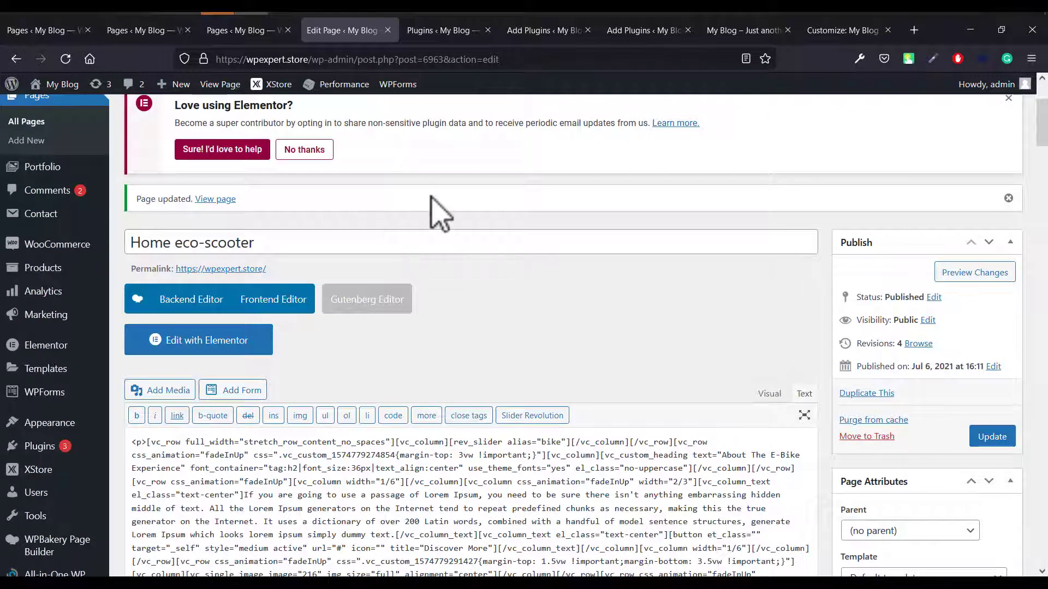
pyautogui.scroll(-3, 440, 213)
pyautogui.scroll(-3, 438, 229)
pyautogui.scroll(3, 437, 242)
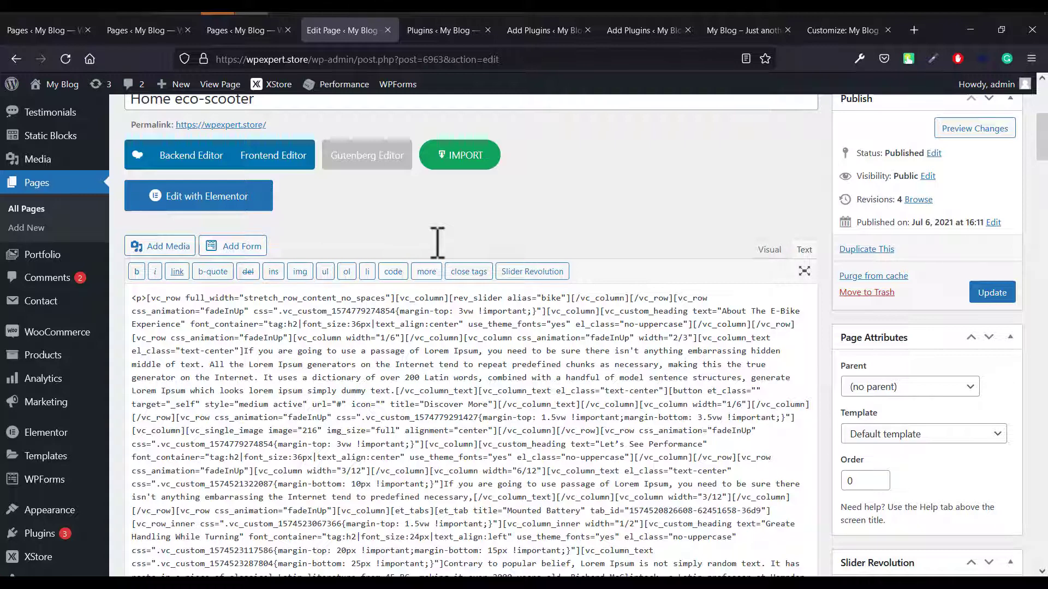
# From the Pages list, open the About us editor in a new tab and switch to it.
pyautogui.click(268, 32)
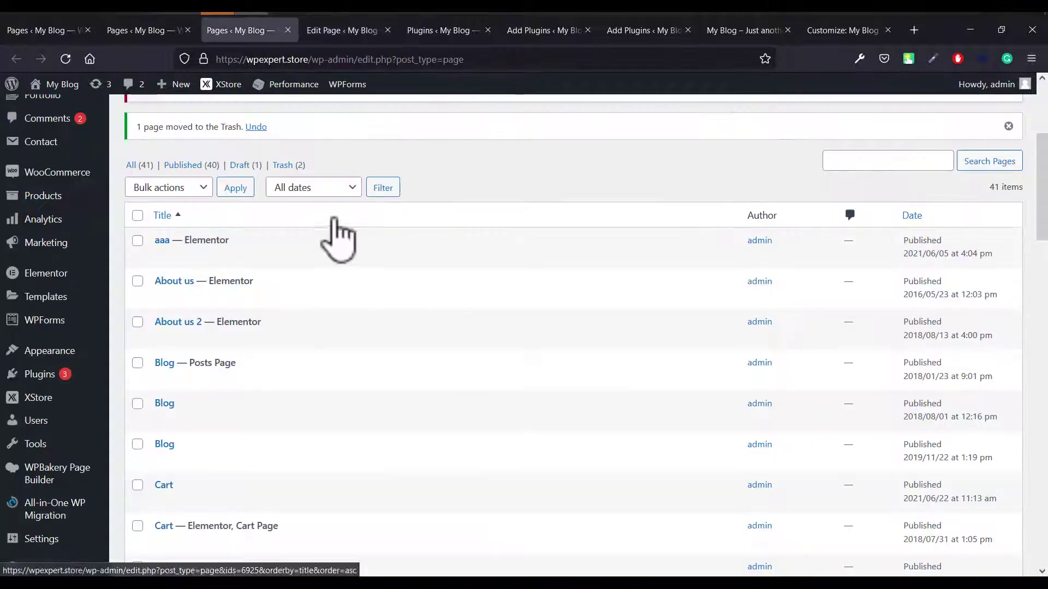
pyautogui.moveTo(189, 306)
pyautogui.click(186, 312)
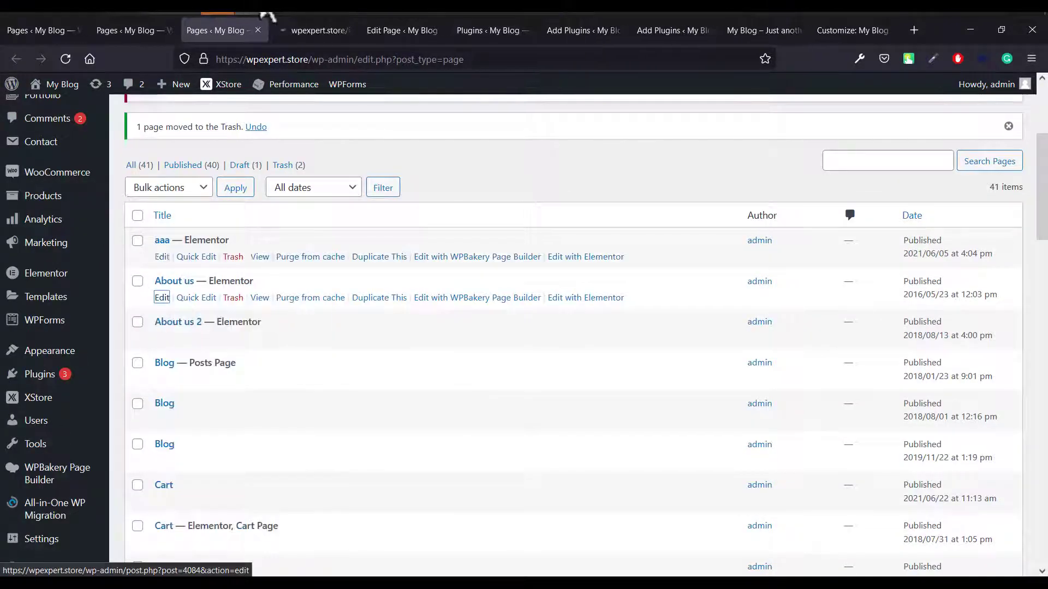
pyautogui.click(299, 36)
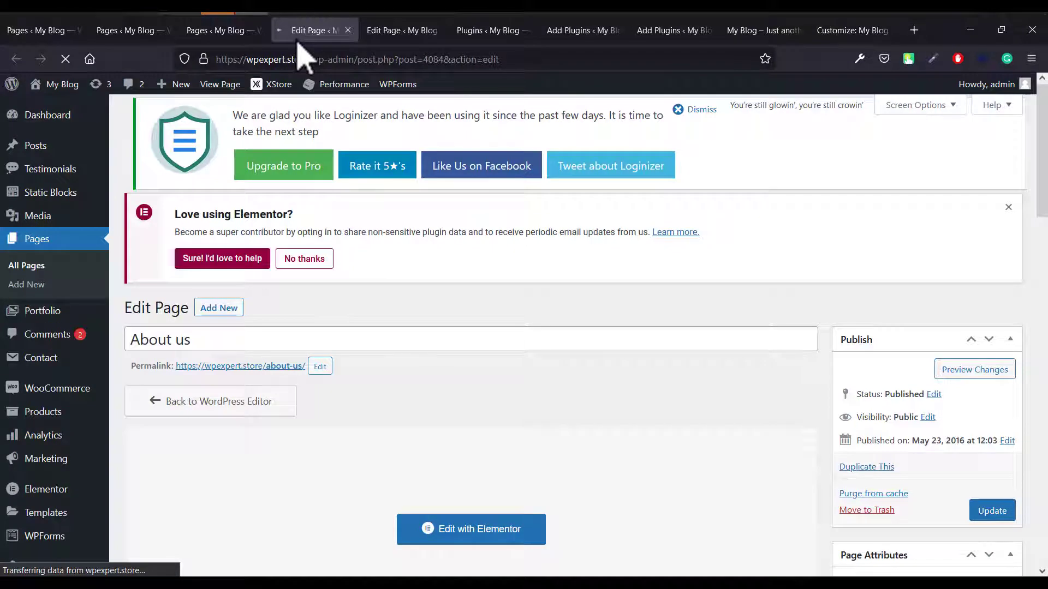
pyautogui.scroll(-3, 346, 311)
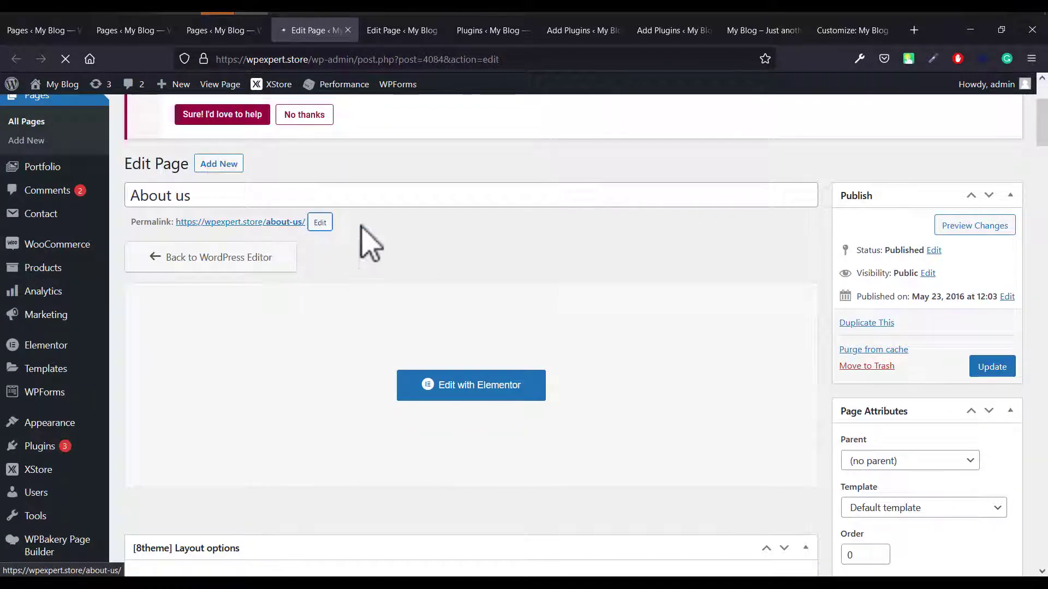
pyautogui.moveTo(306, 223); pyautogui.dragTo(261, 228)
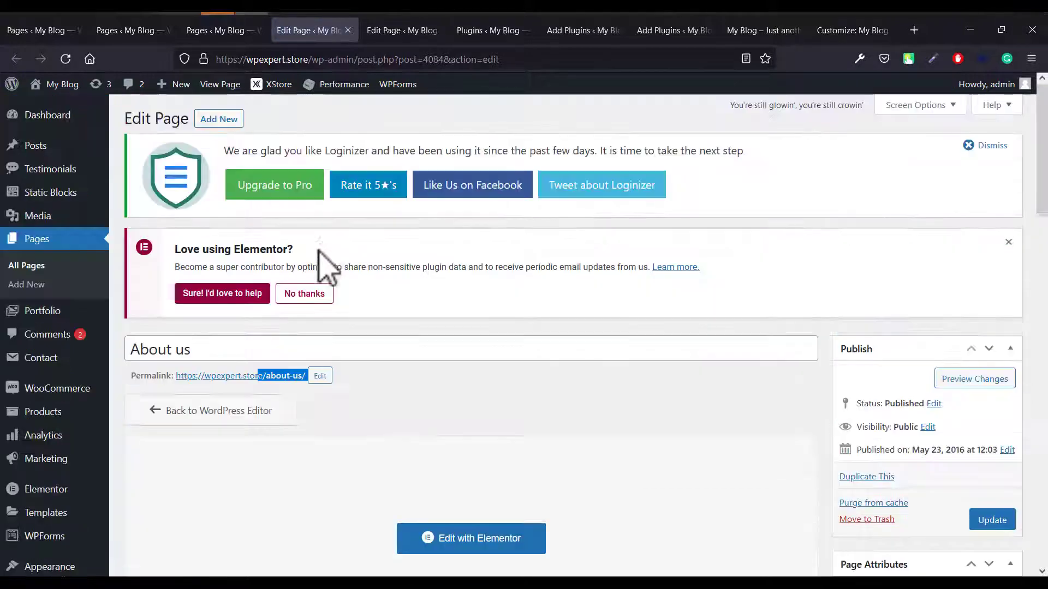
pyautogui.click(320, 376)
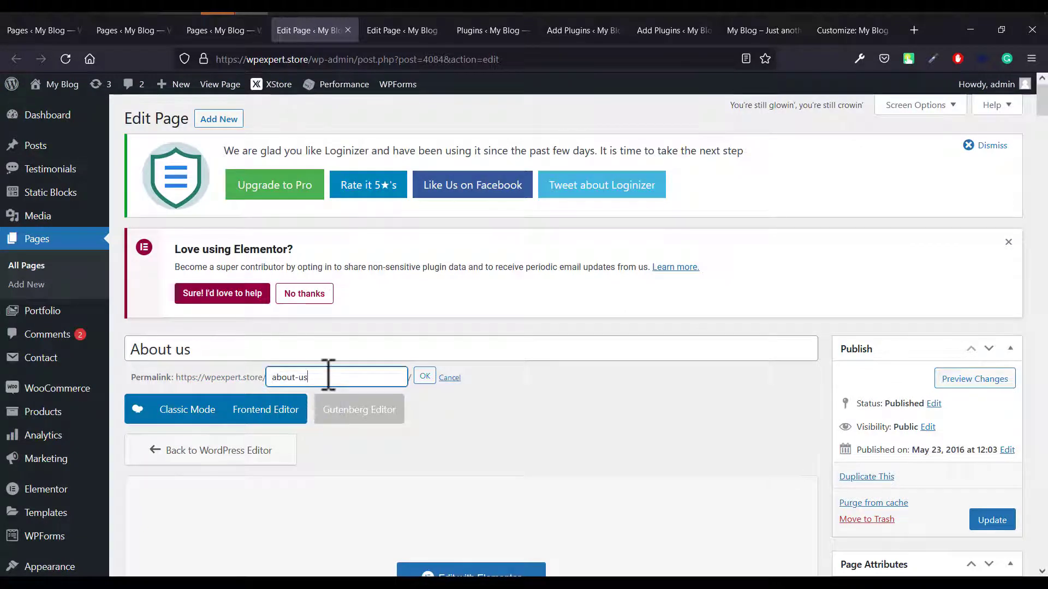
pyautogui.click(424, 377)
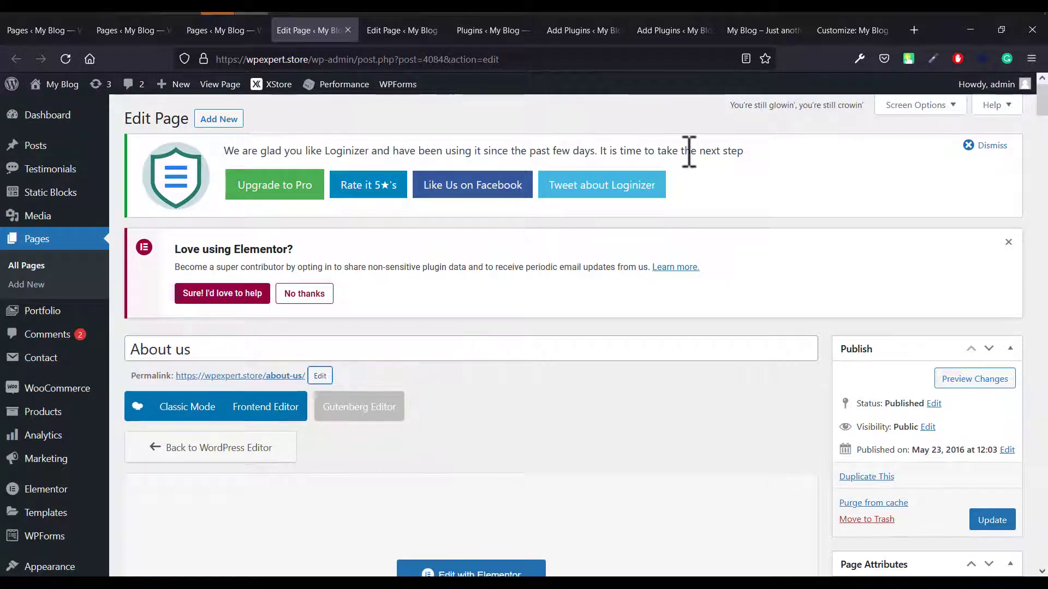